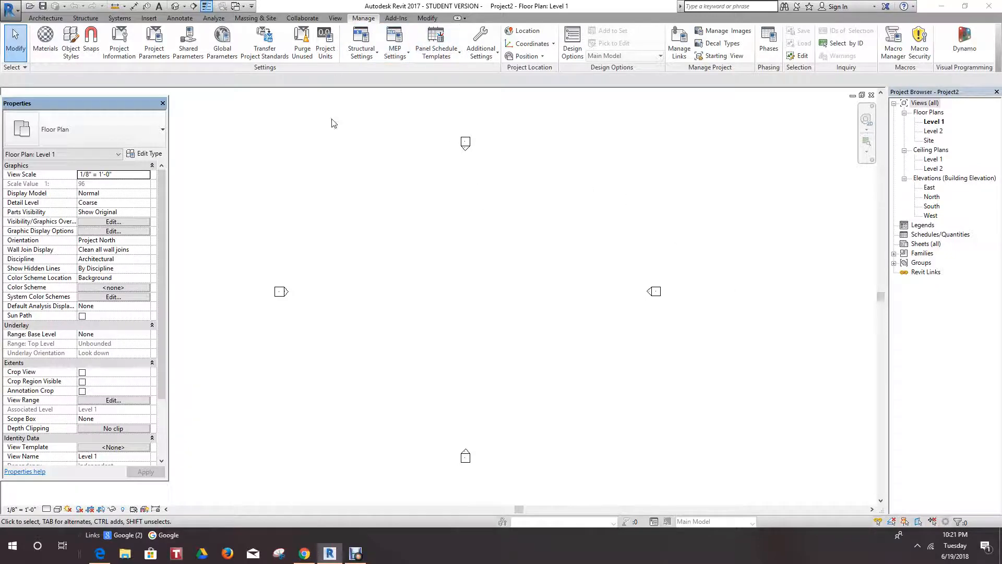
# - Open the project's Object Styles settings, widen the dialog and reposition it over the floor plan view
pyautogui.moveTo(378, 167); pyautogui.dragTo(383, 184, button='middle')
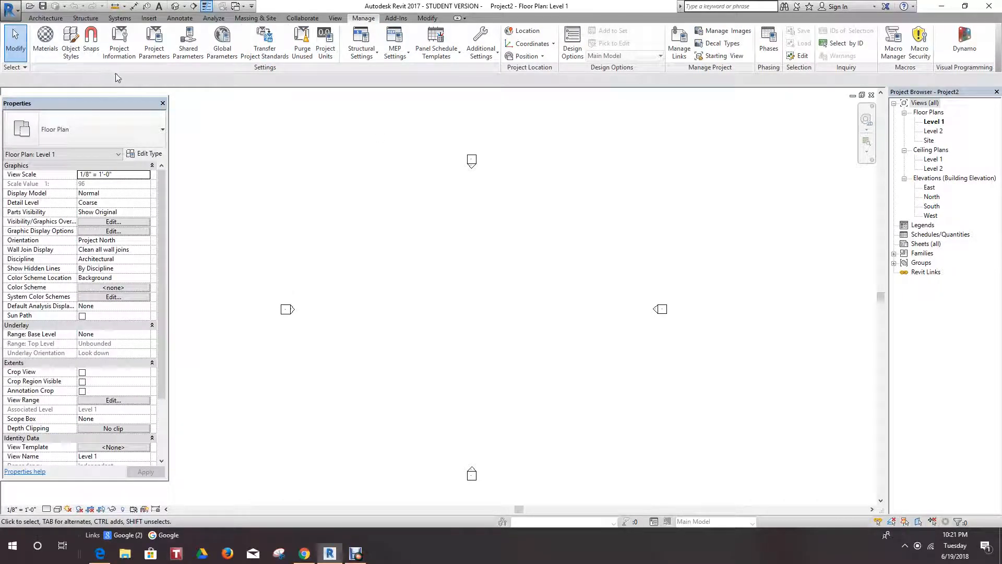
pyautogui.click(73, 49)
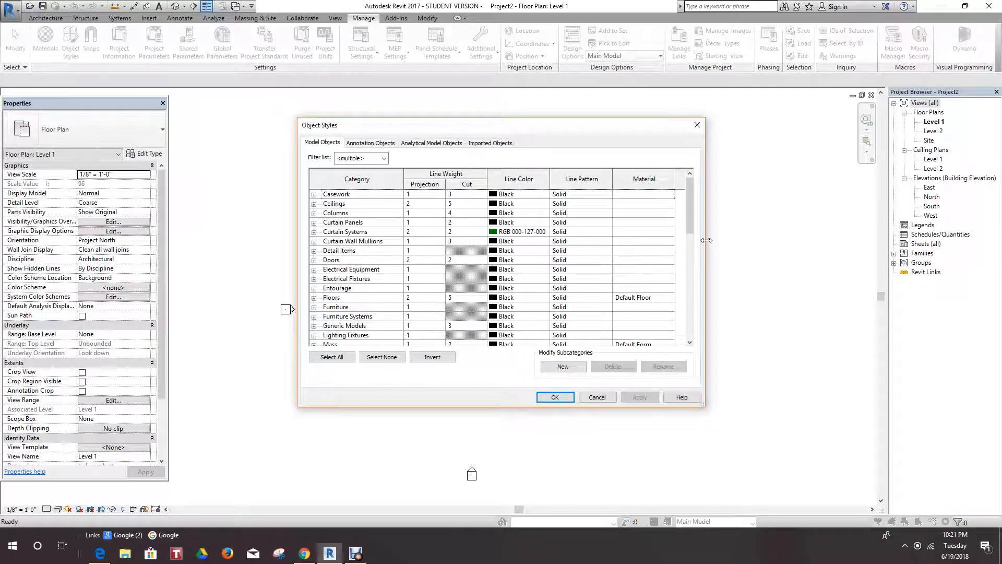
pyautogui.moveTo(705, 239); pyautogui.dragTo(775, 237)
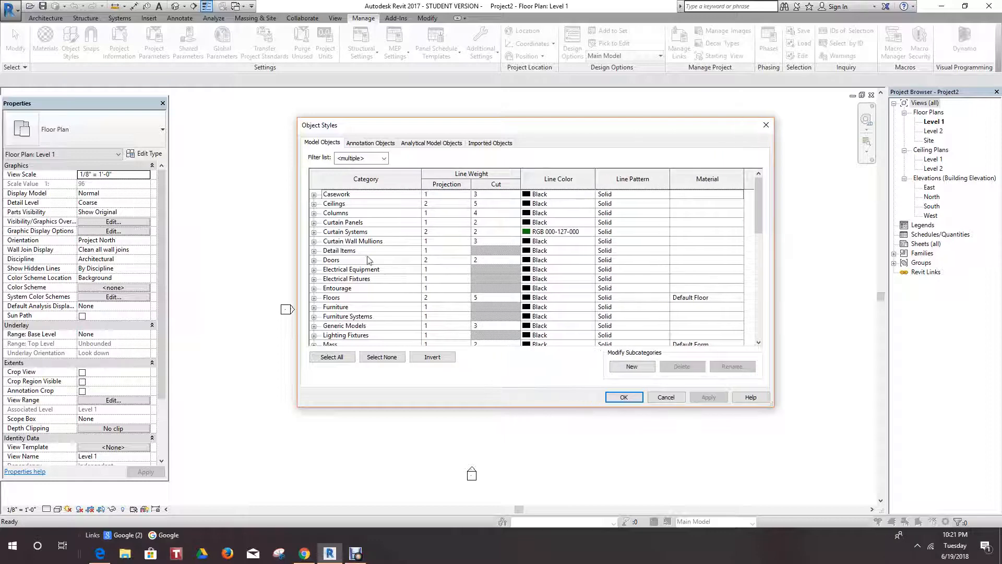
pyautogui.moveTo(295, 254); pyautogui.dragTo(265, 251)
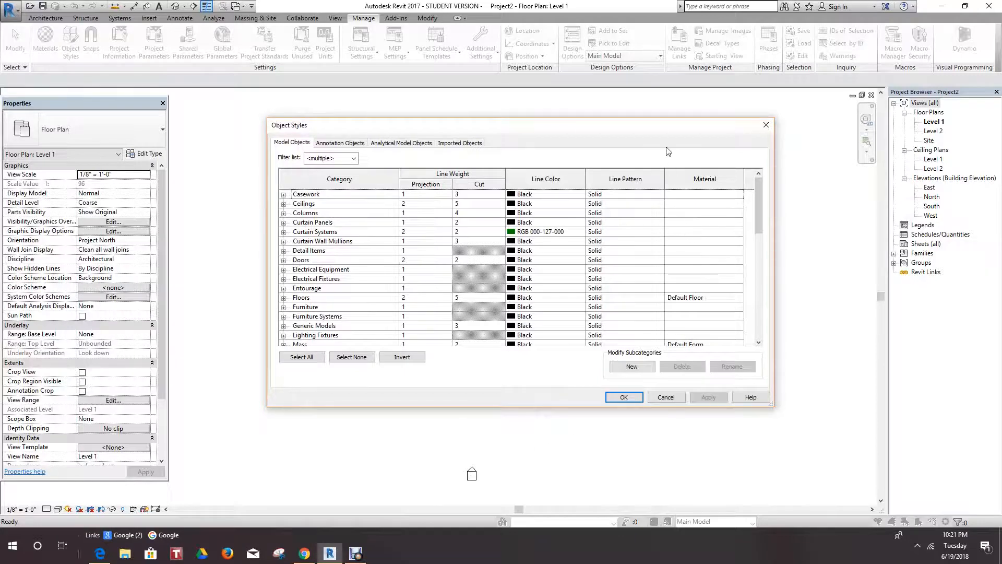
pyautogui.moveTo(662, 128); pyautogui.dragTo(635, 146)
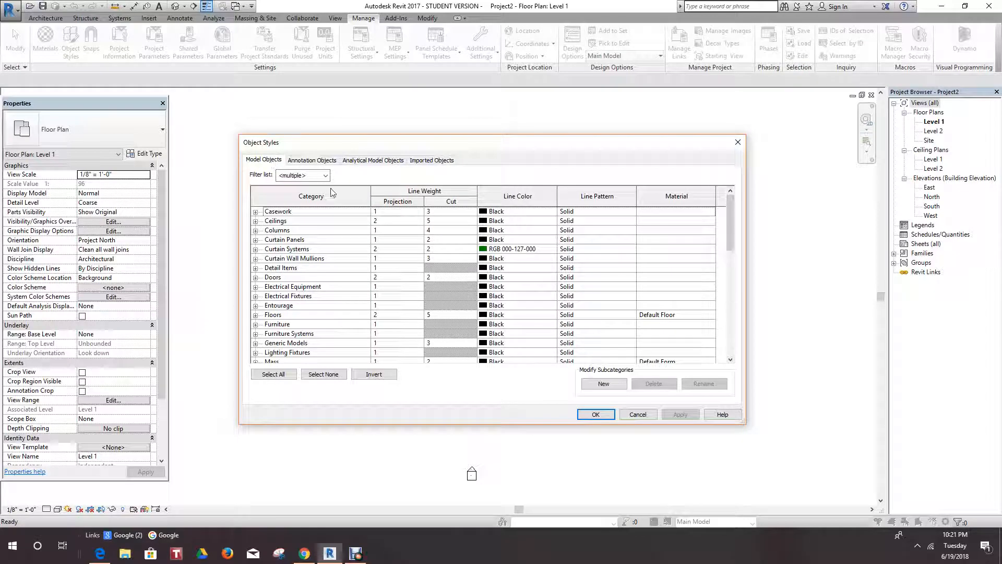
# - Review the object style categories for annotation, analytical model and imported objects, then return to the model objects
pyautogui.click(313, 161)
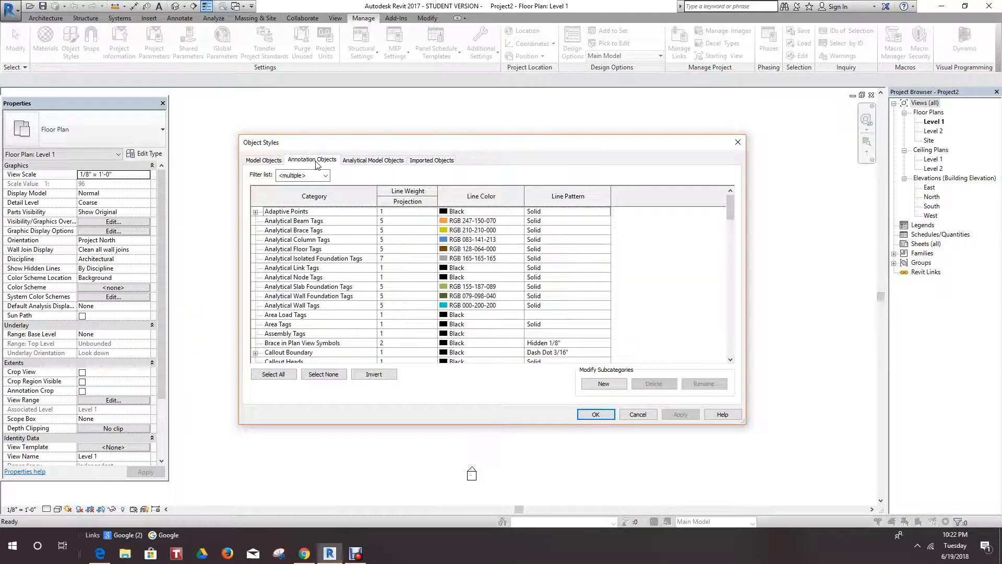
pyautogui.click(356, 162)
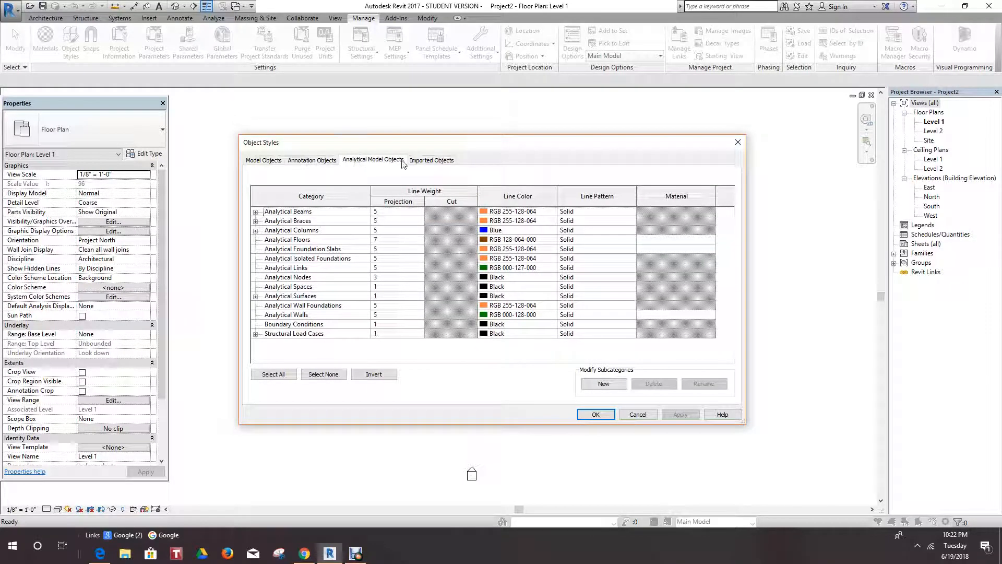
pyautogui.click(418, 163)
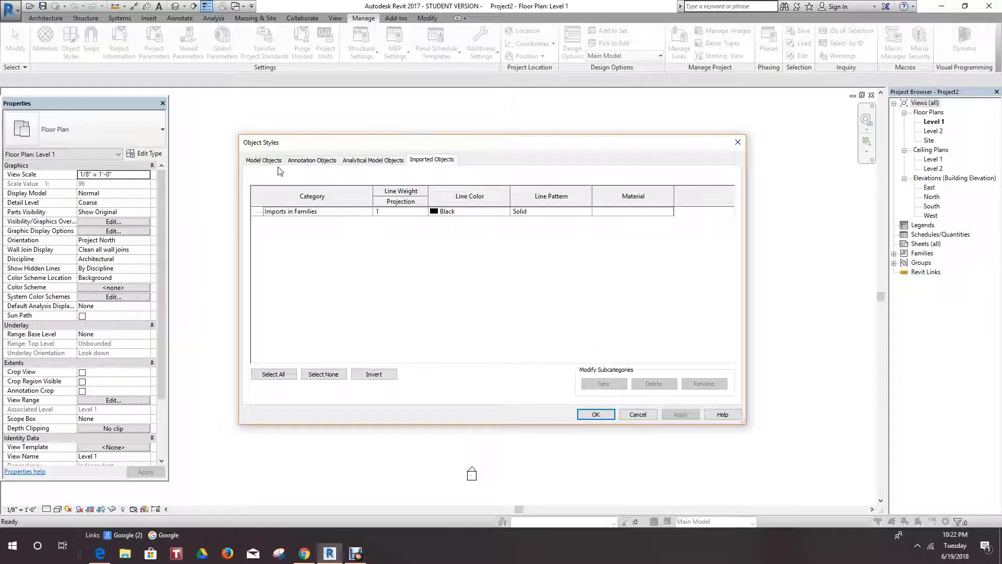
pyautogui.click(265, 161)
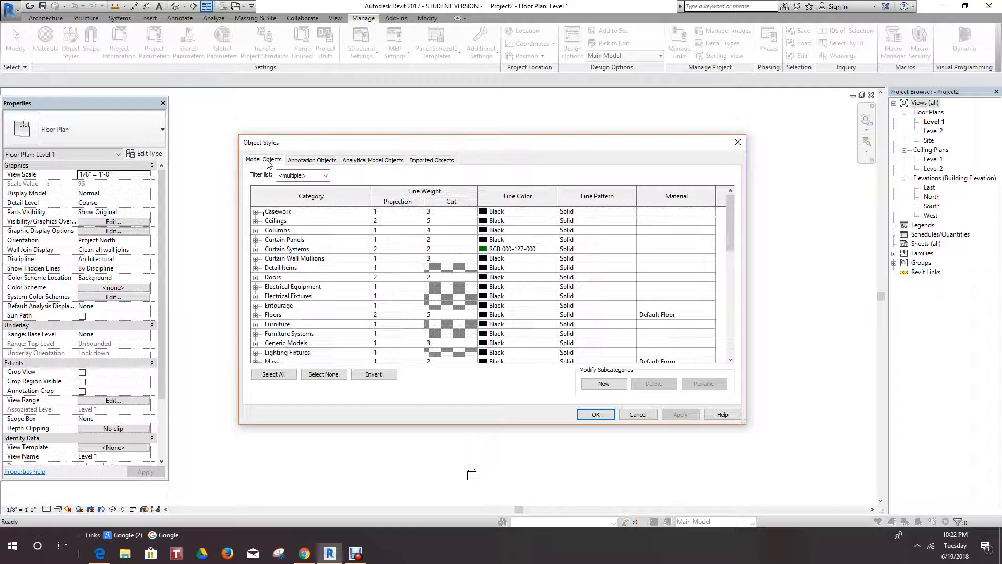
# - Add Mechanical, Electrical and Piping to the model object category filter so that all disciplines are listed
pyautogui.click(323, 175)
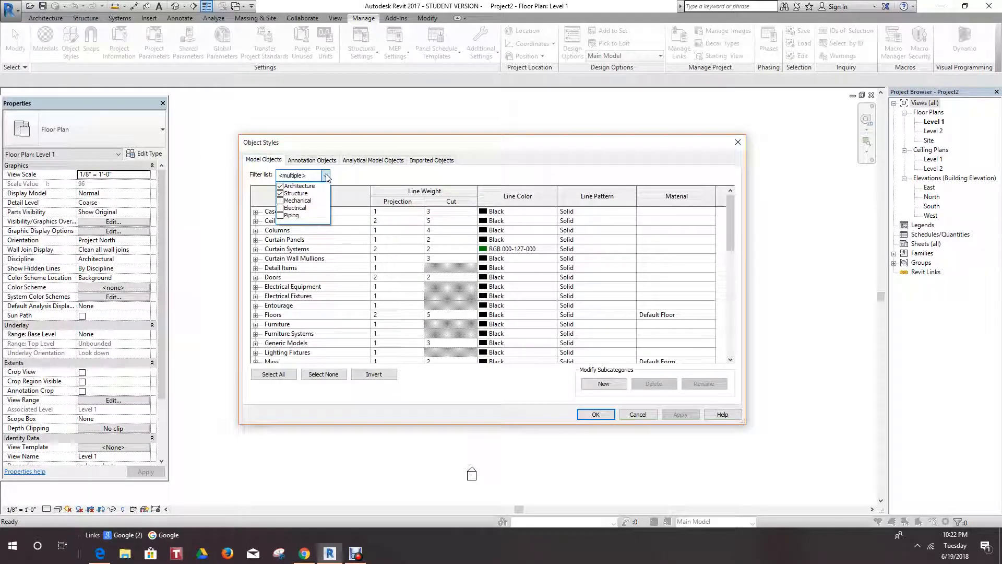
pyautogui.click(281, 200)
pyautogui.click(281, 208)
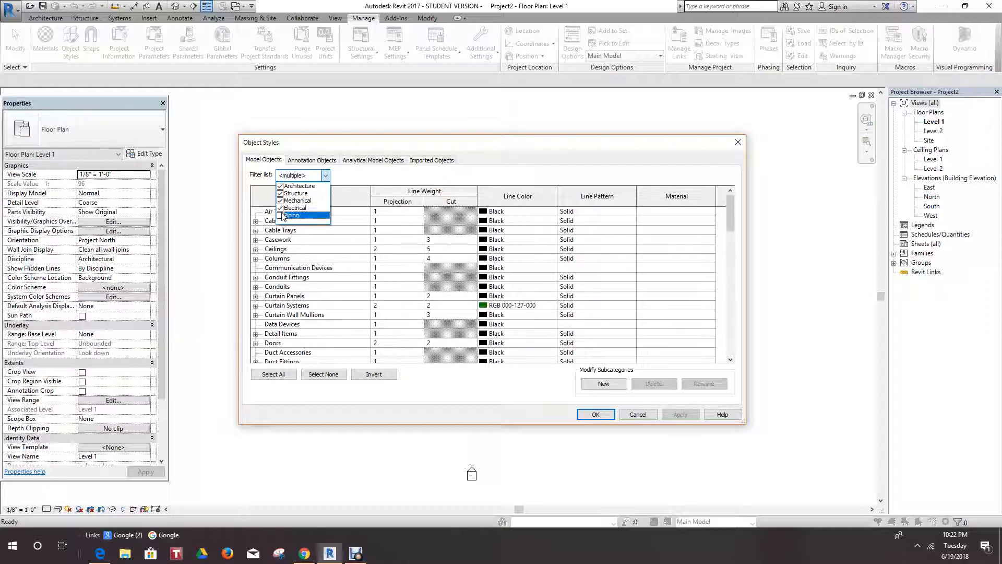
pyautogui.click(281, 215)
pyautogui.click(402, 172)
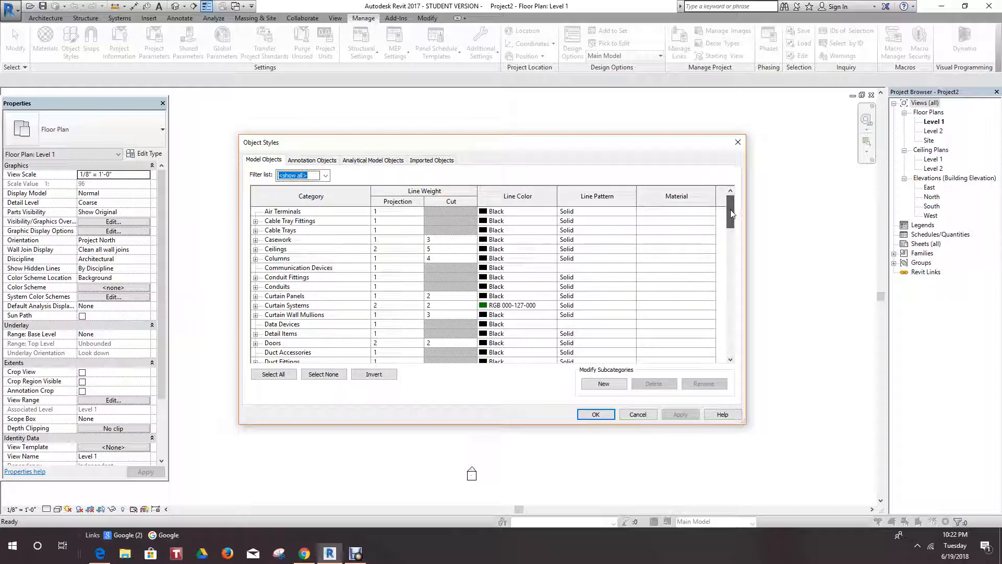
# - Examine the projection and cut line weights assigned to the model object categories
pyautogui.moveTo(731, 209); pyautogui.dragTo(708, 230)
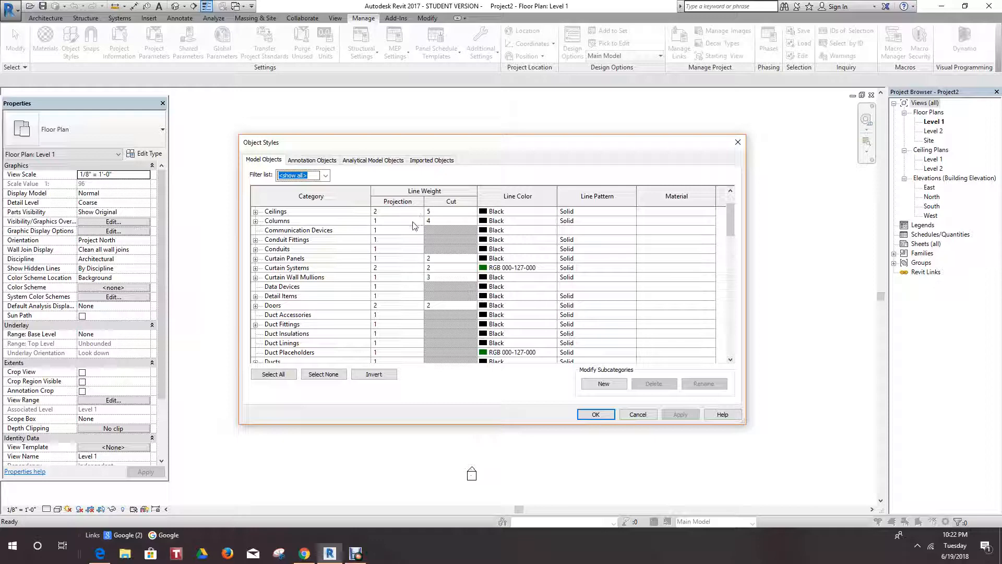
pyautogui.scroll(-4, 415, 224)
pyautogui.scroll(-5, 412, 227)
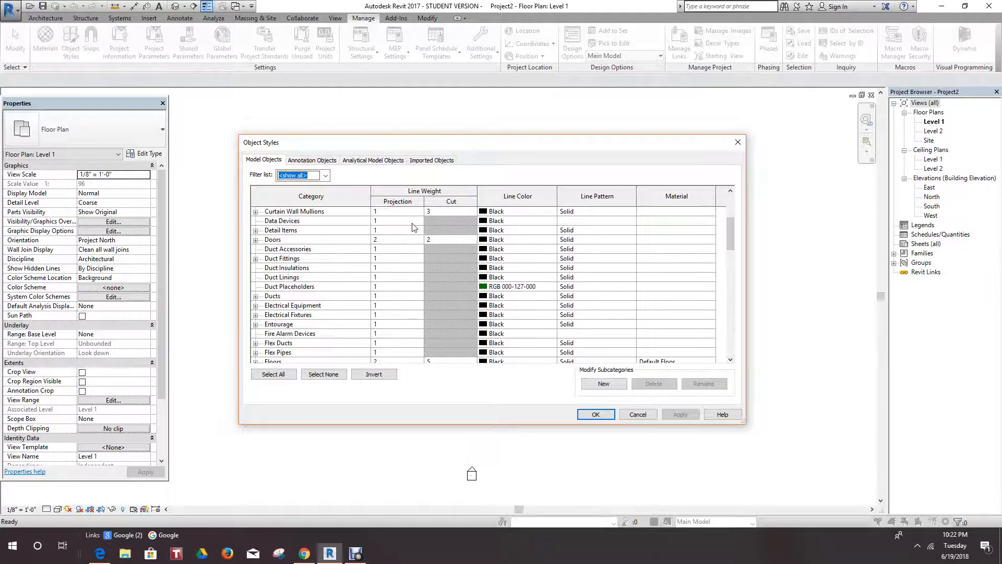
pyautogui.scroll(-4, 408, 244)
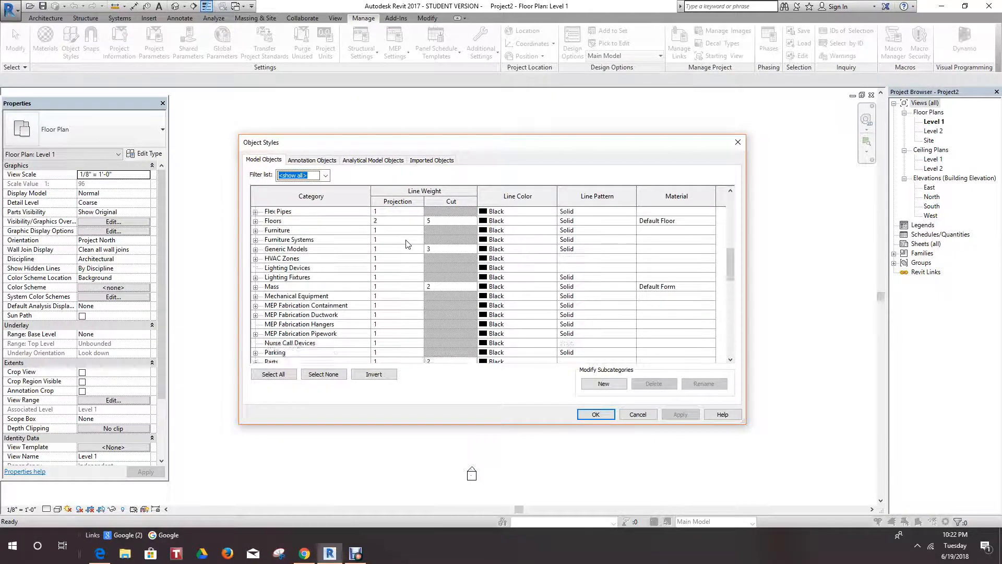
pyautogui.scroll(-7, 407, 244)
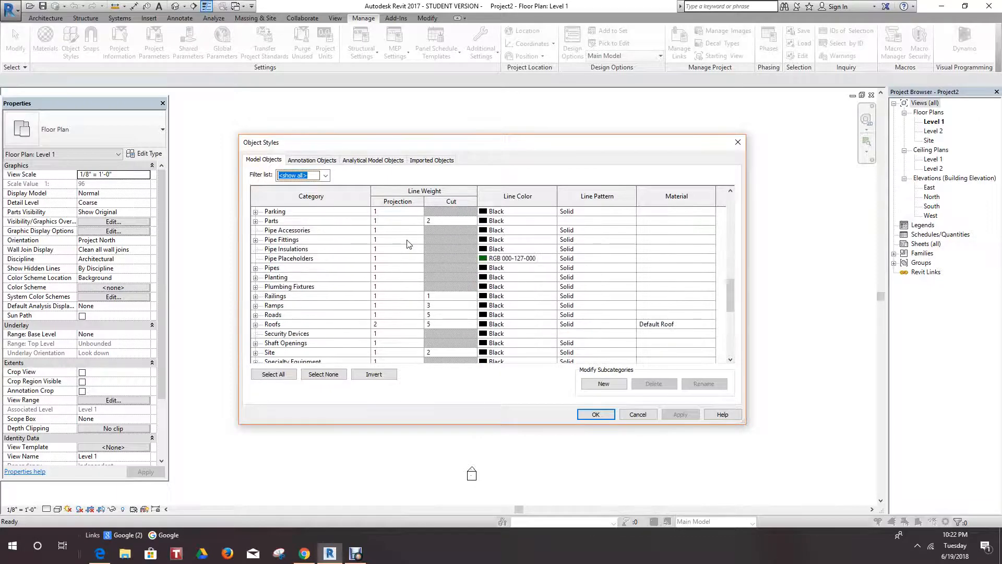
pyautogui.scroll(-1, 409, 241)
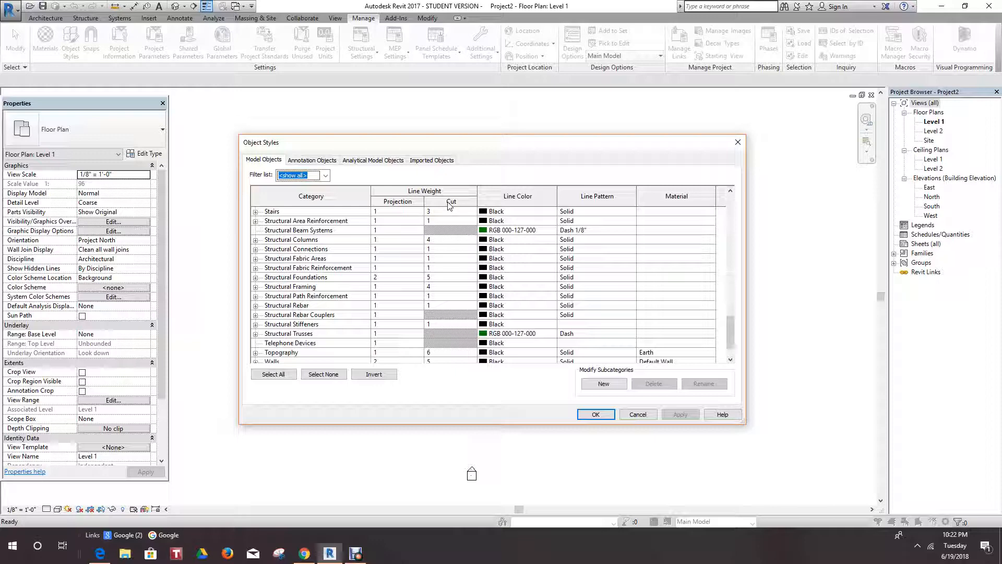
pyautogui.scroll(1, 441, 225)
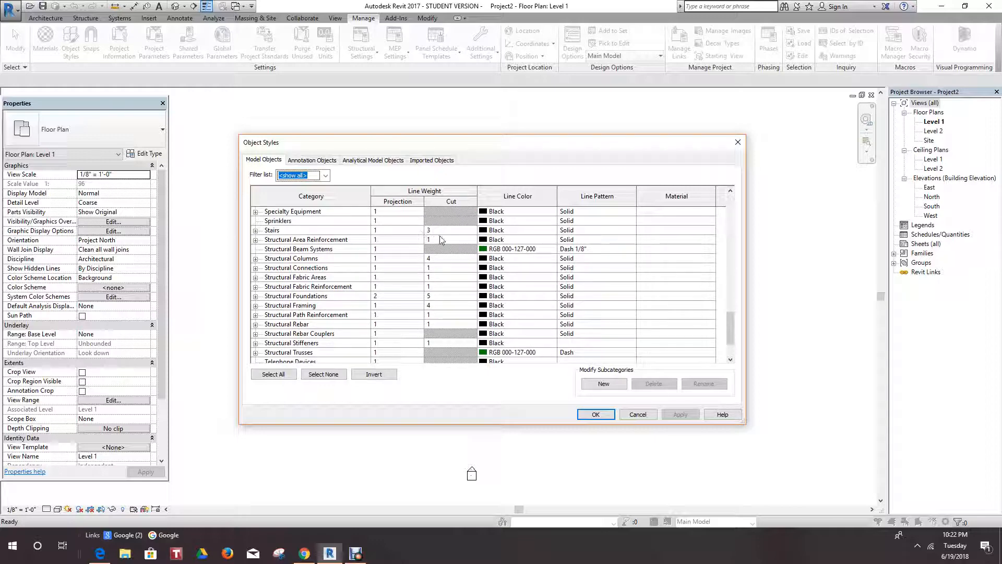
pyautogui.scroll(2, 440, 243)
pyautogui.scroll(4, 418, 241)
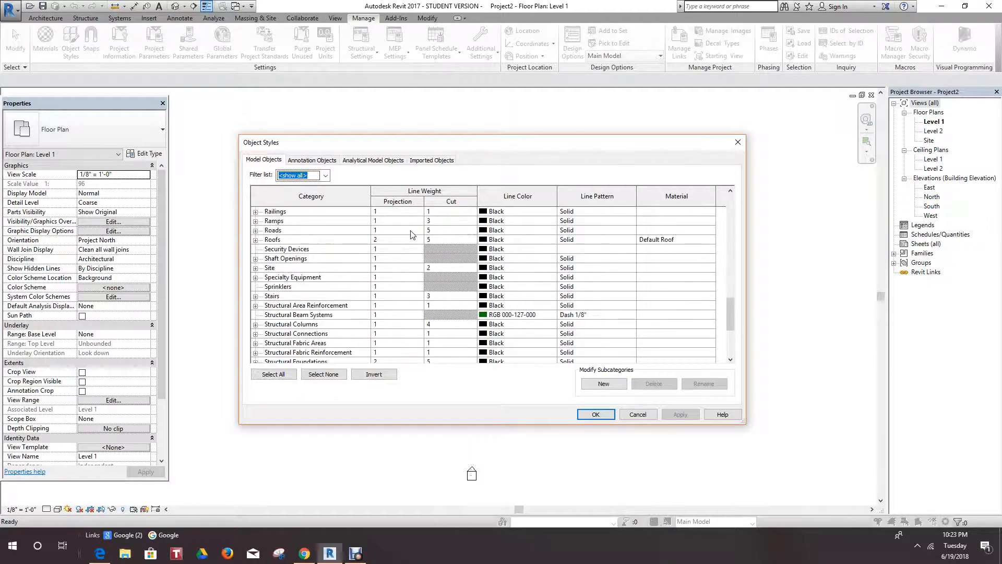
# - Check the cut line weights available for the Railings category without choosing a different one
pyautogui.click(471, 251)
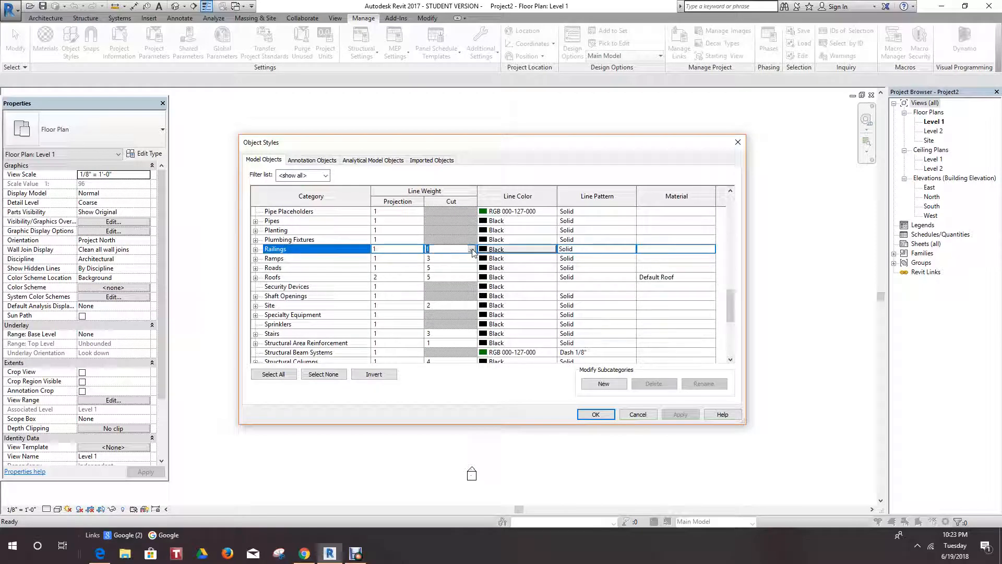
pyautogui.click(473, 251)
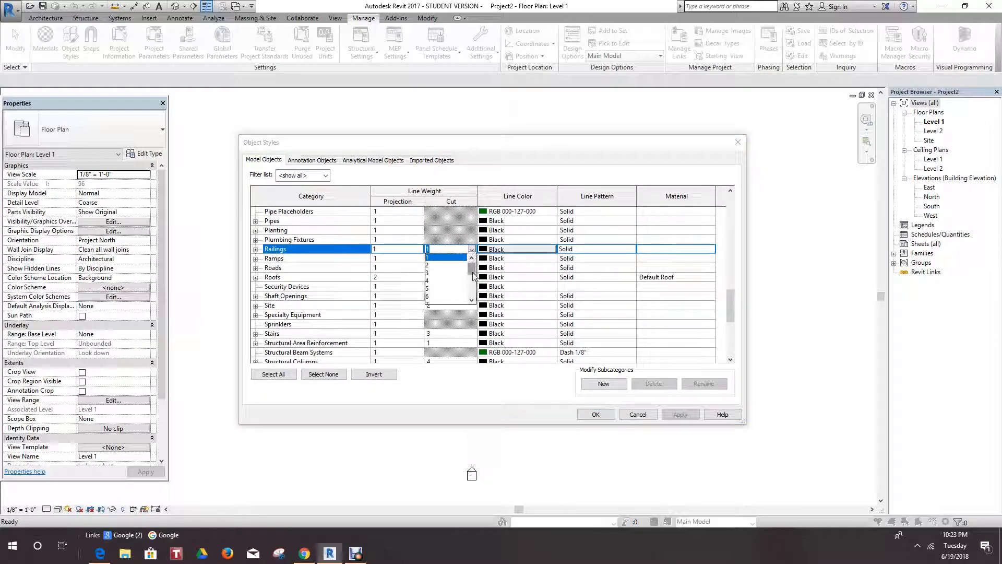
pyautogui.moveTo(471, 267)
pyautogui.mouseDown()
pyautogui.moveTo(476, 306)
pyautogui.moveTo(476, 255)
pyautogui.mouseUp()
pyautogui.click(472, 249)
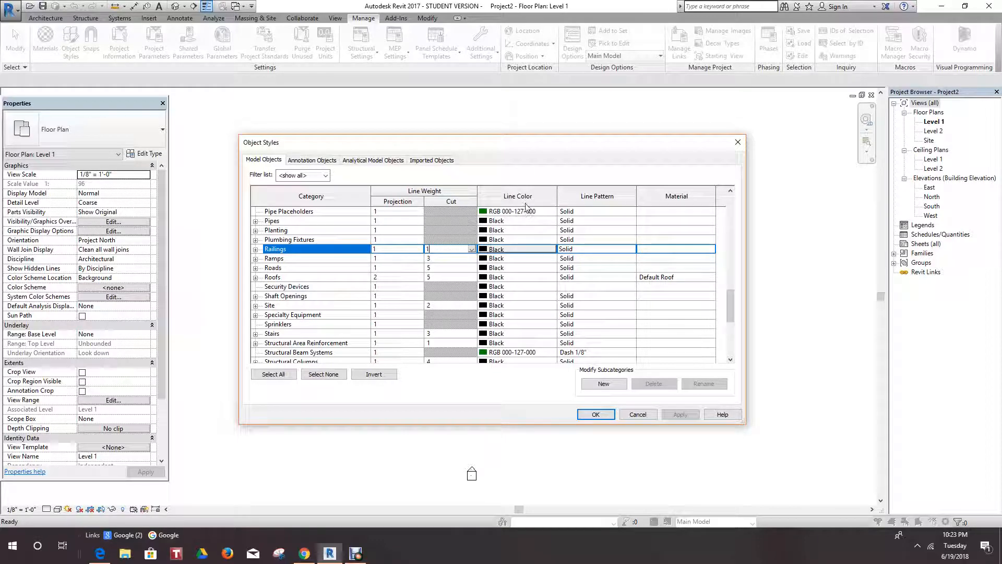
# - Set the line color of the Pipe Accessories category to the dark purple RGB 064-000-064
pyautogui.scroll(-2, 519, 234)
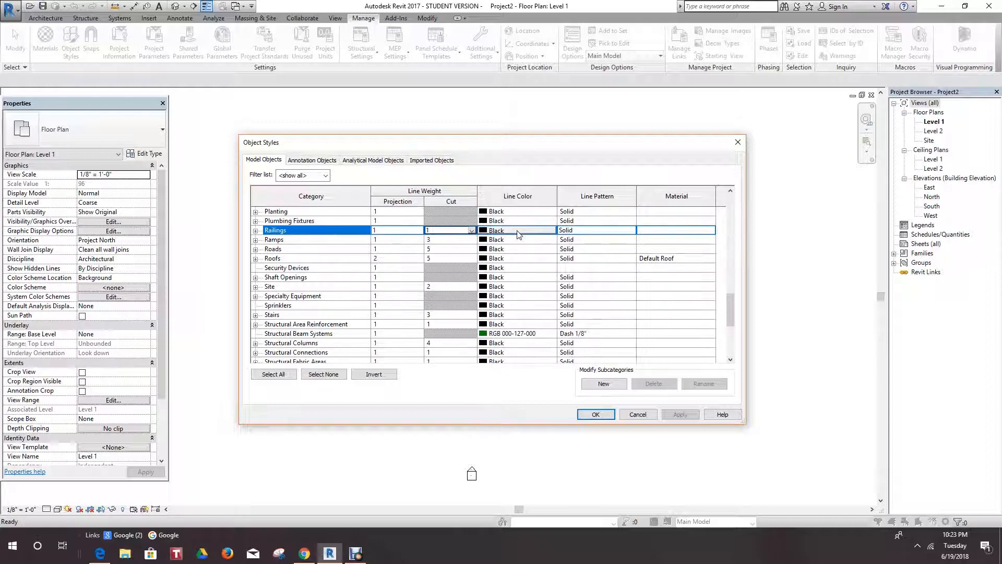
pyautogui.scroll(-9, 520, 269)
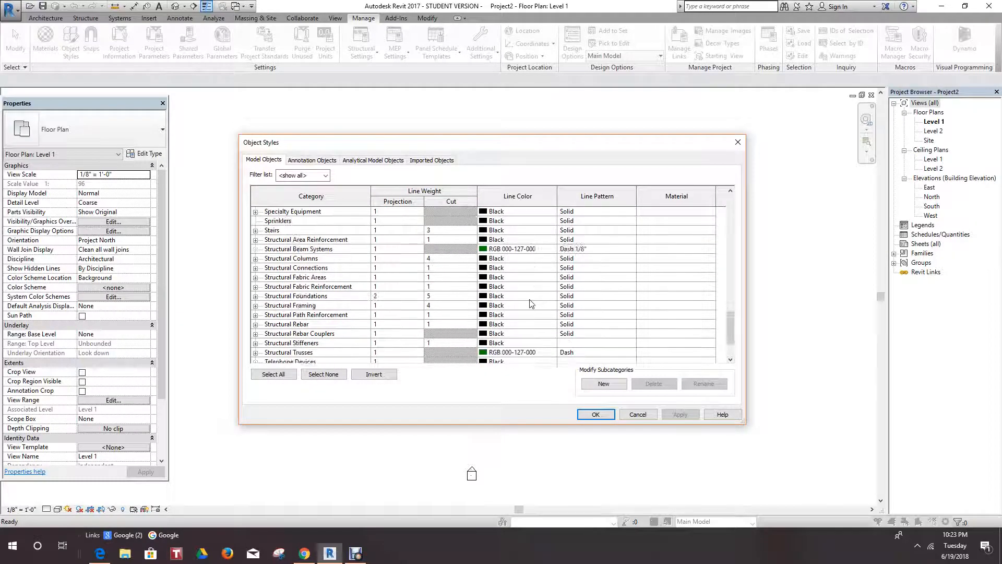
pyautogui.scroll(-5, 531, 303)
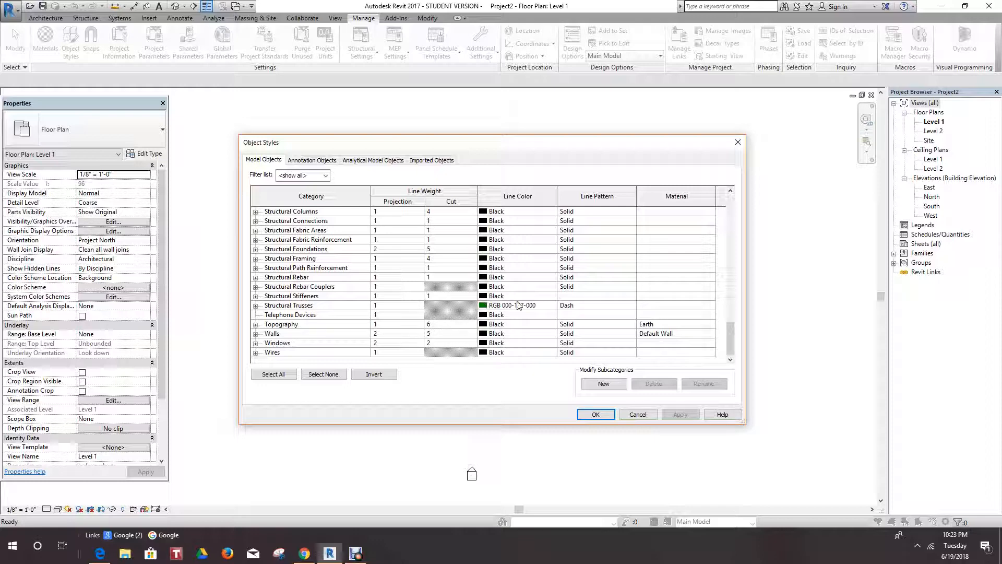
pyautogui.scroll(4, 527, 302)
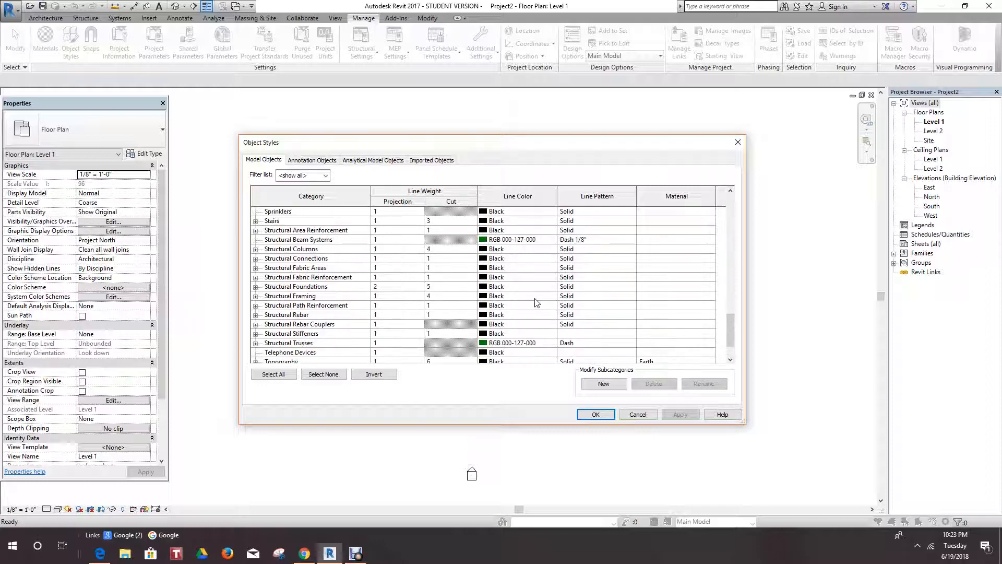
pyautogui.scroll(5, 535, 292)
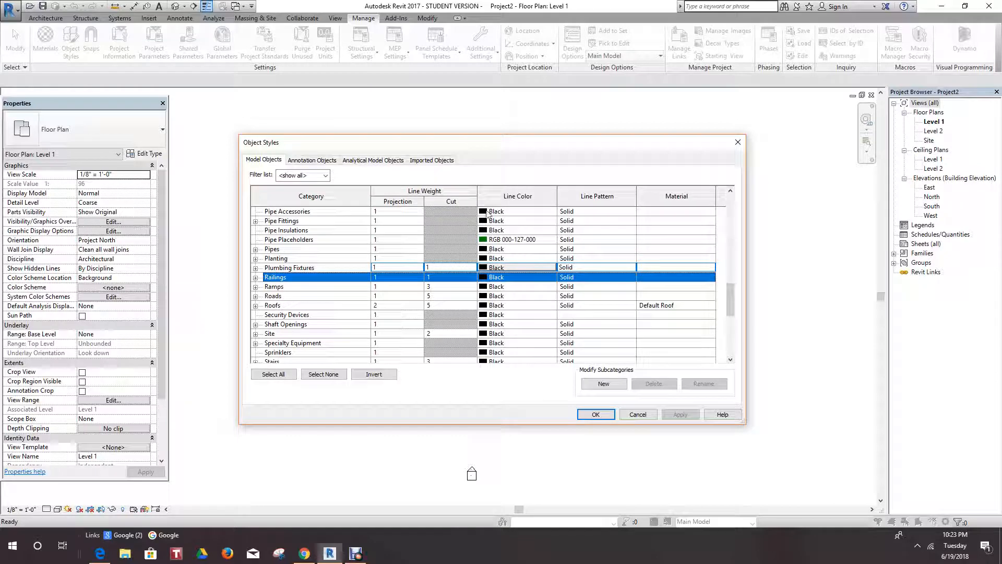
pyautogui.click(486, 213)
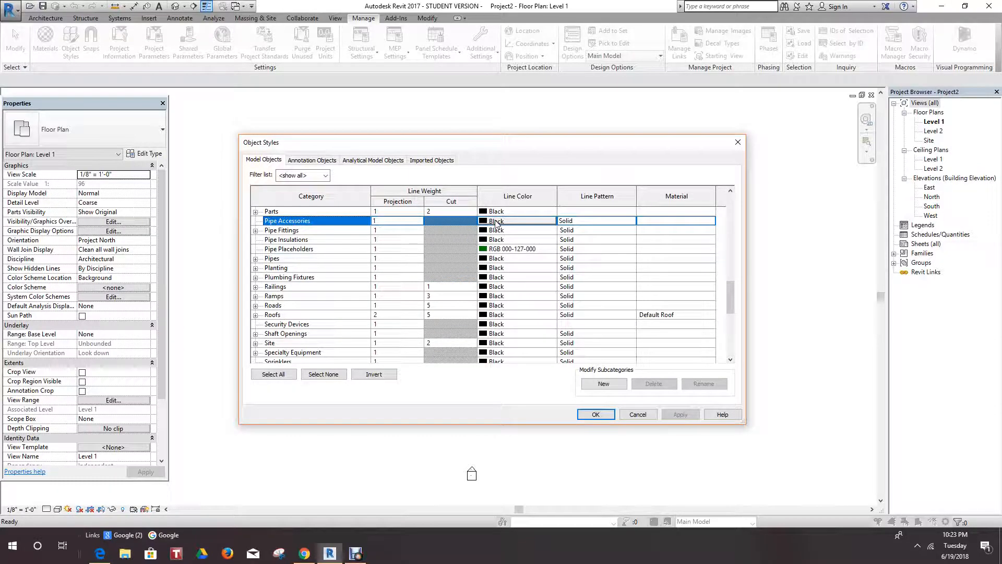
pyautogui.click(496, 223)
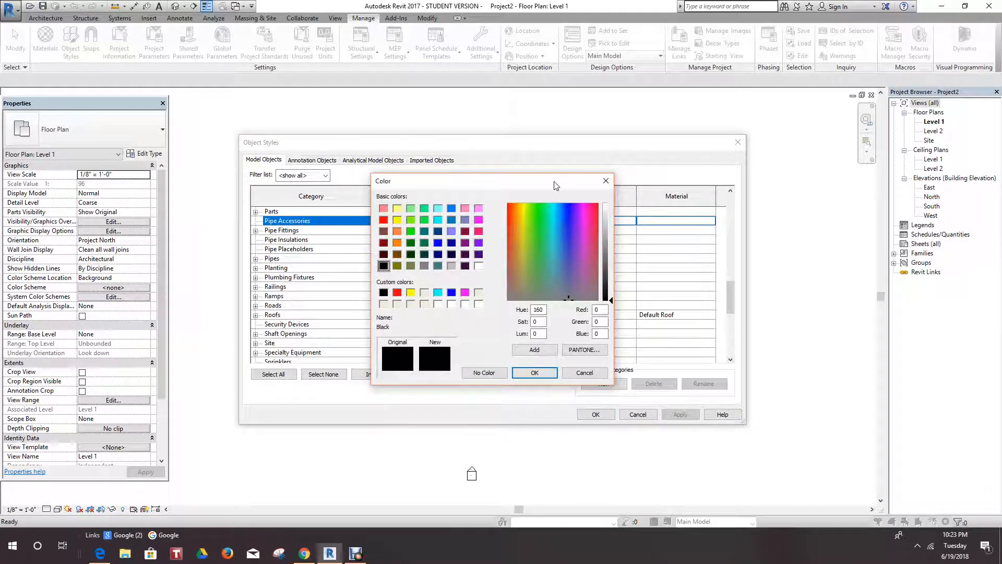
pyautogui.moveTo(559, 179); pyautogui.dragTo(589, 123)
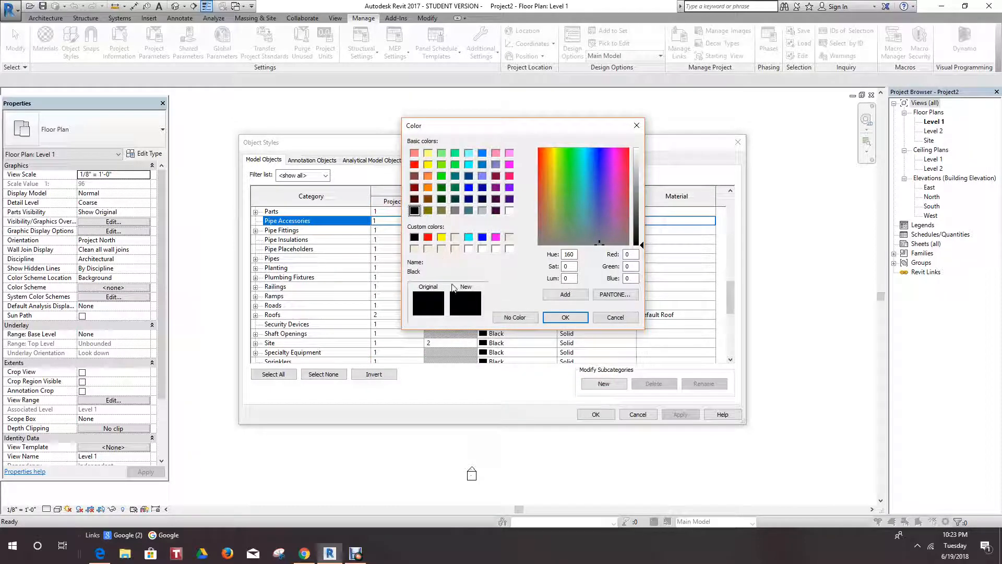
pyautogui.click(496, 199)
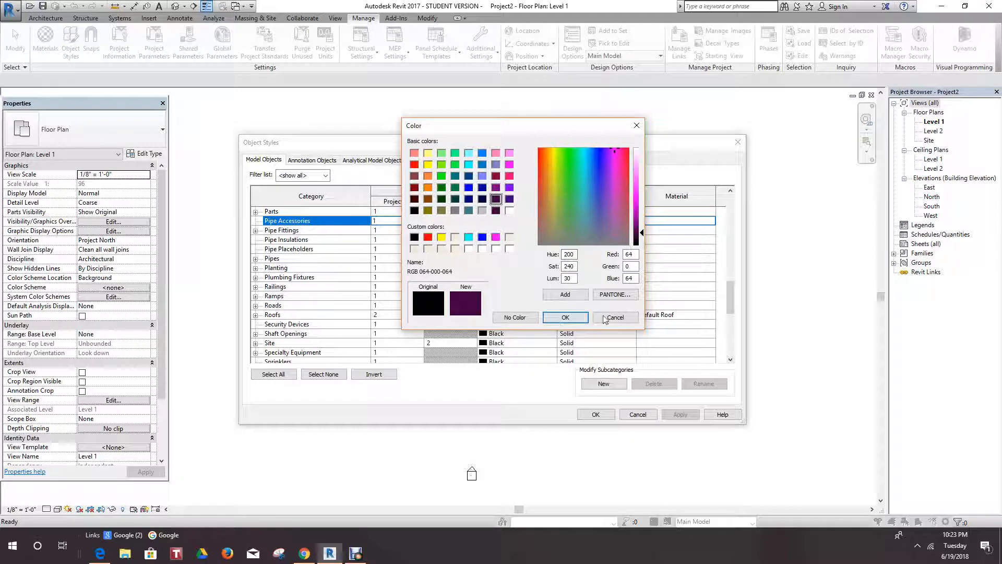
pyautogui.click(564, 321)
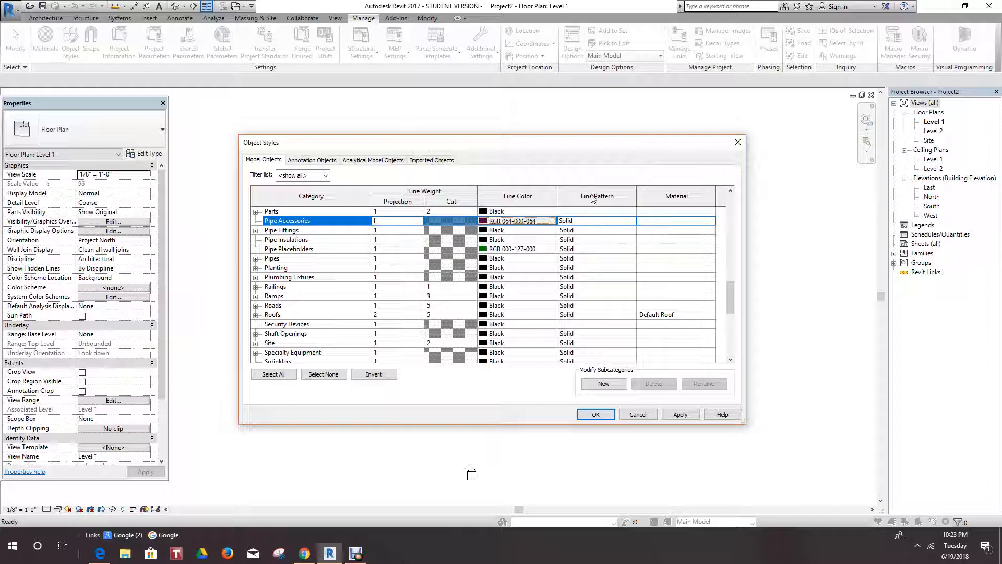
# - Examine the line patterns assigned to the model object categories, especially the structural ones from Structural Beam Systems to Structural Trusses
pyautogui.scroll(-2, 611, 313)
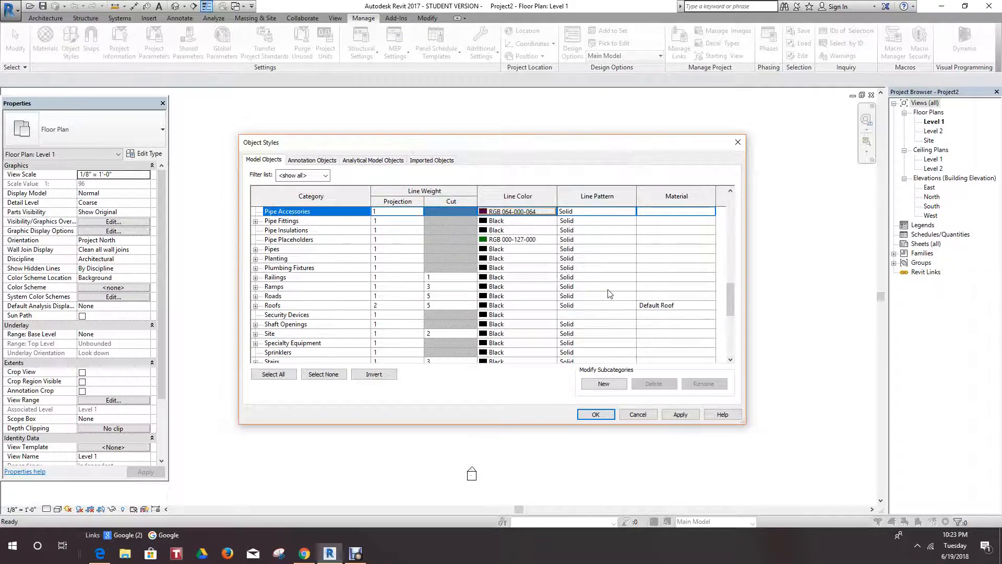
pyautogui.scroll(-5, 608, 294)
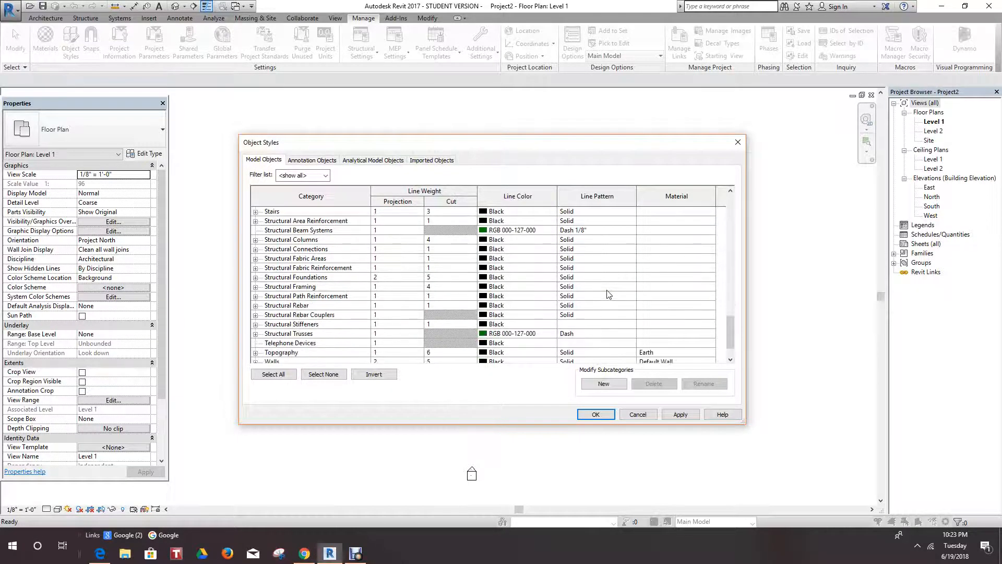
pyautogui.scroll(3, 608, 294)
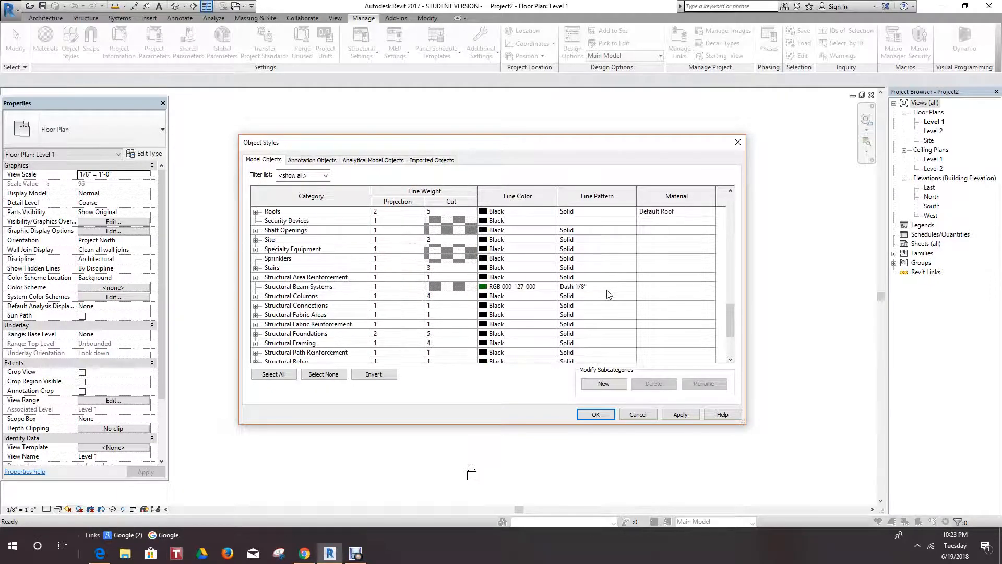
pyautogui.scroll(1, 608, 294)
pyautogui.scroll(-4, 609, 294)
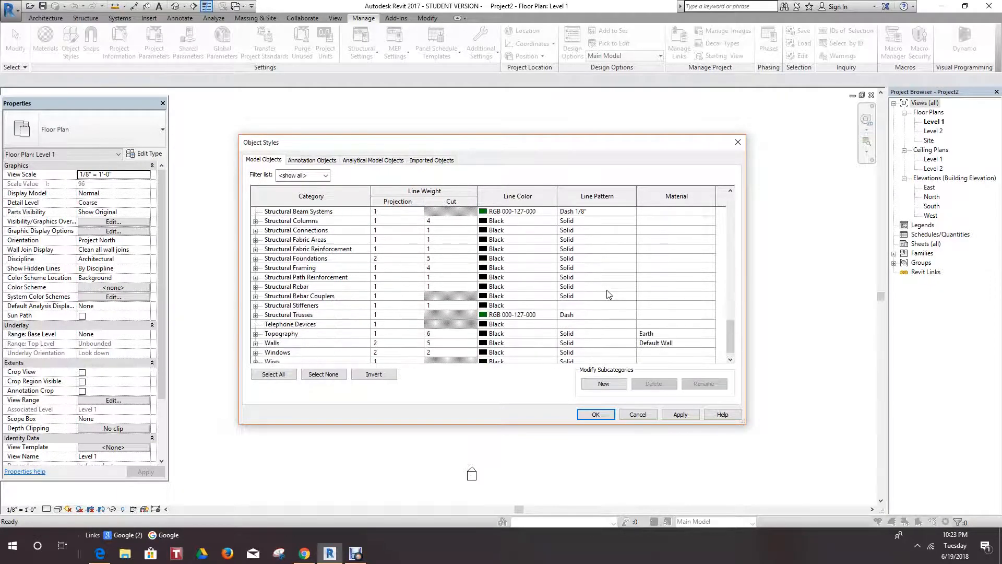
pyautogui.click(302, 232)
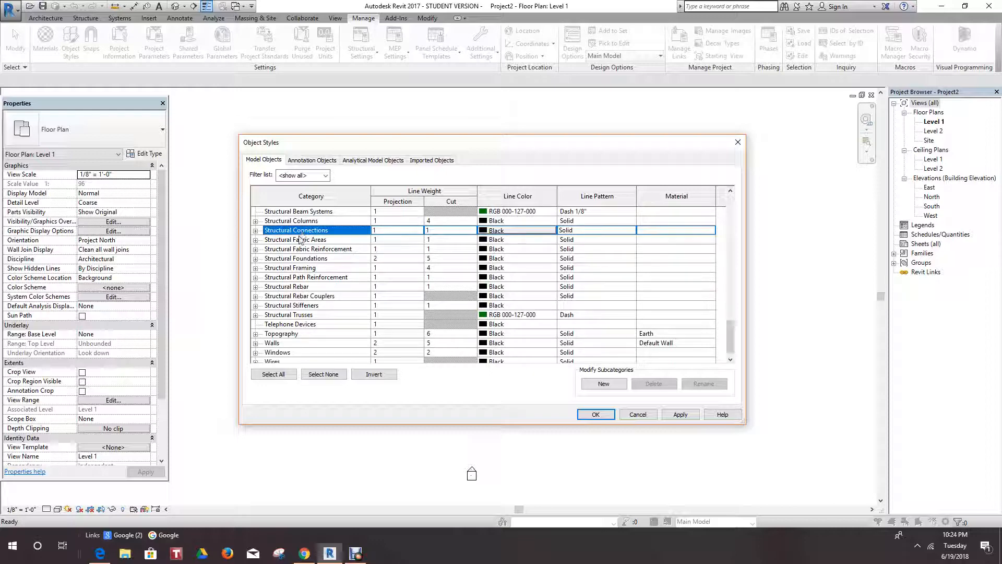
pyautogui.click(294, 250)
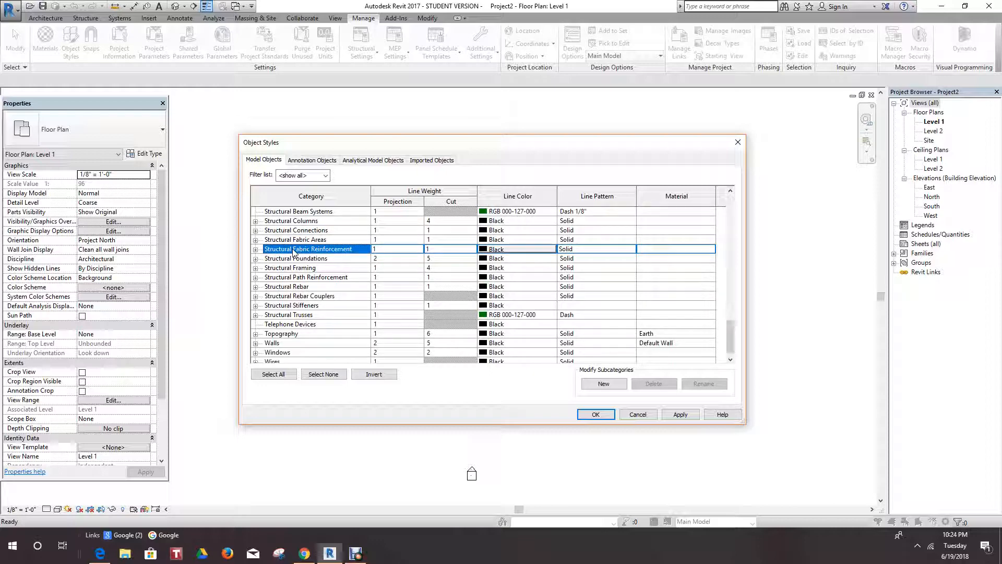
pyautogui.click(289, 288)
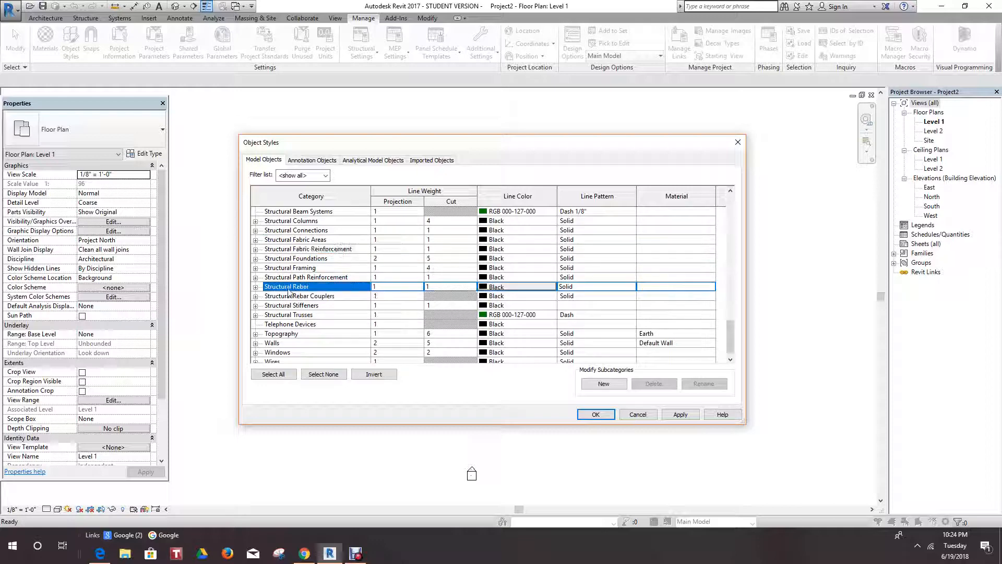
pyautogui.click(288, 315)
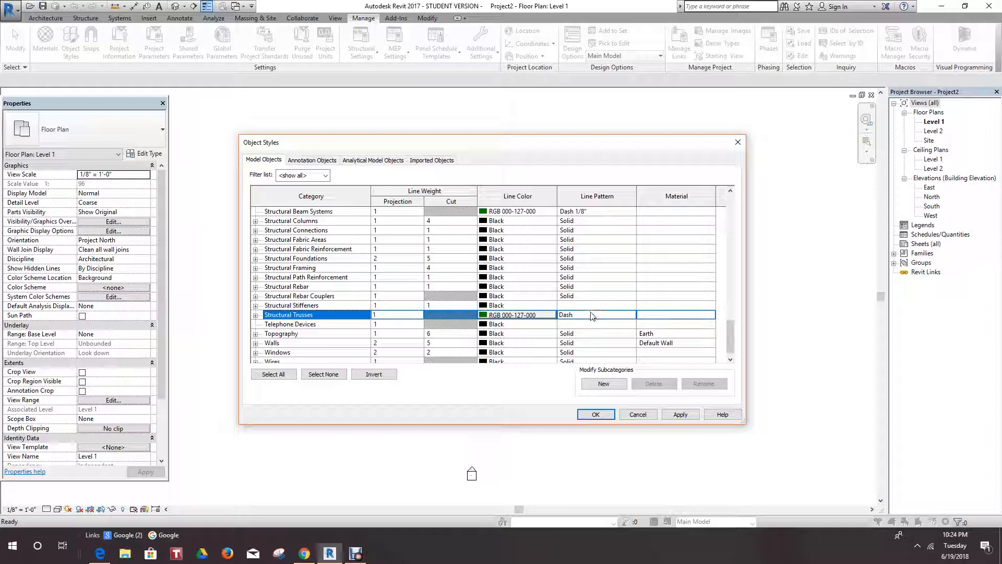
# - Check the line patterns available for the Structural Columns category without choosing a different one
pyautogui.click(633, 220)
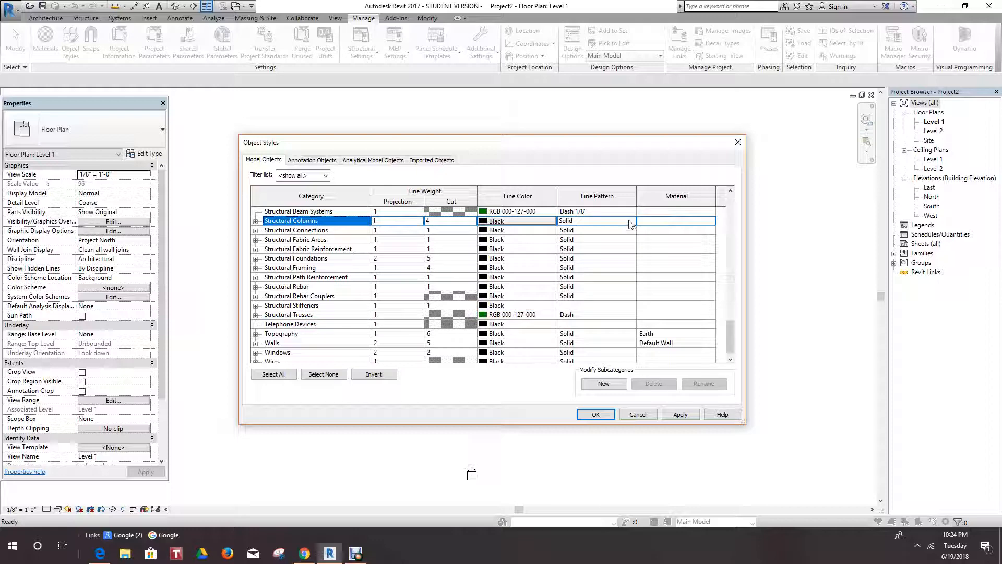
pyautogui.click(630, 224)
pyautogui.click(632, 221)
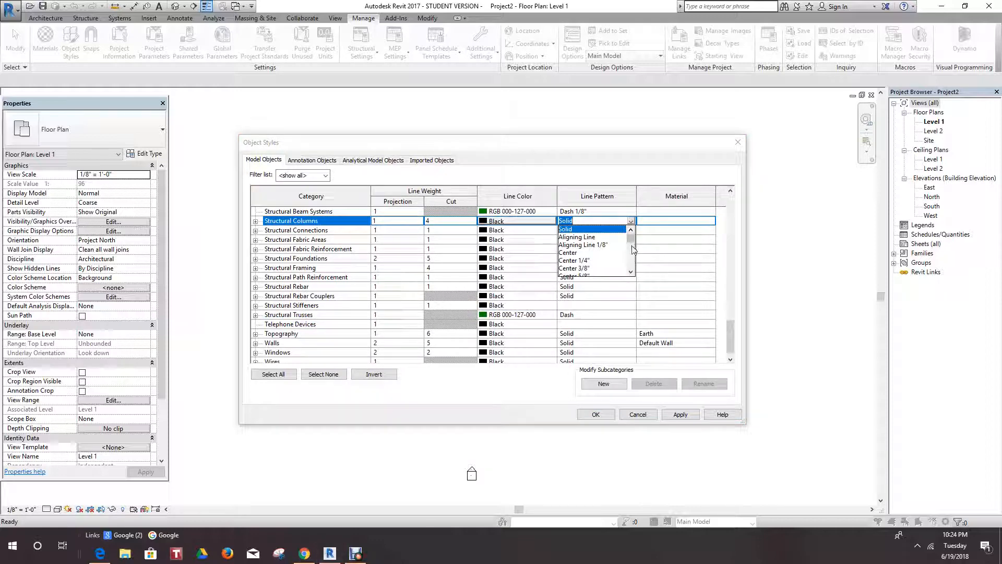
pyautogui.moveTo(631, 239); pyautogui.dragTo(637, 274)
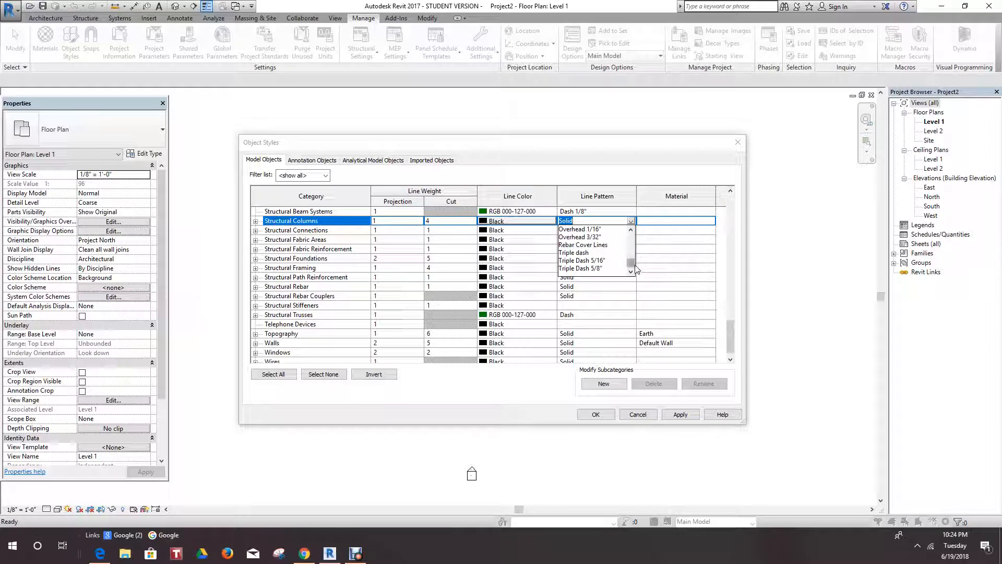
pyautogui.scroll(8, 636, 269)
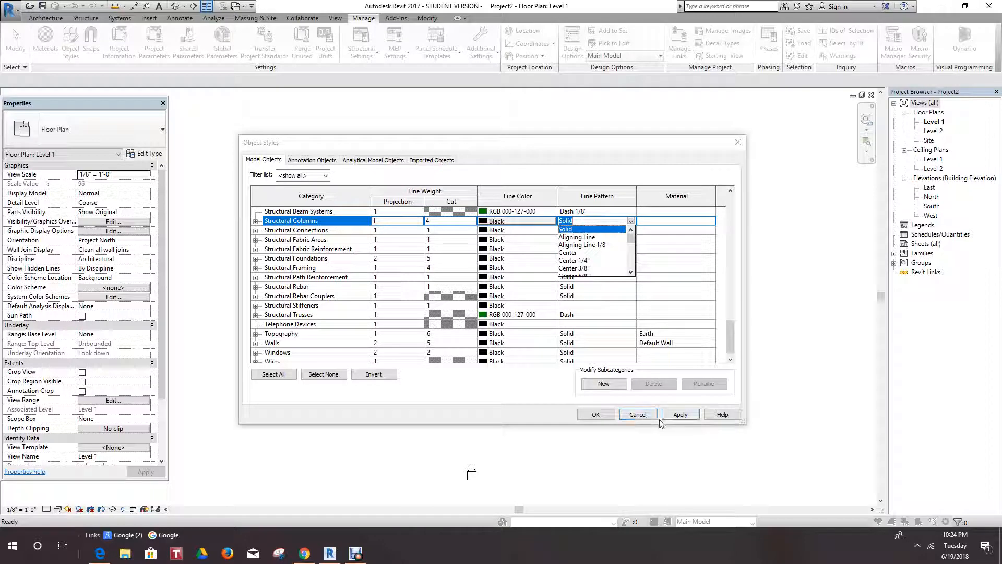
pyautogui.click(638, 416)
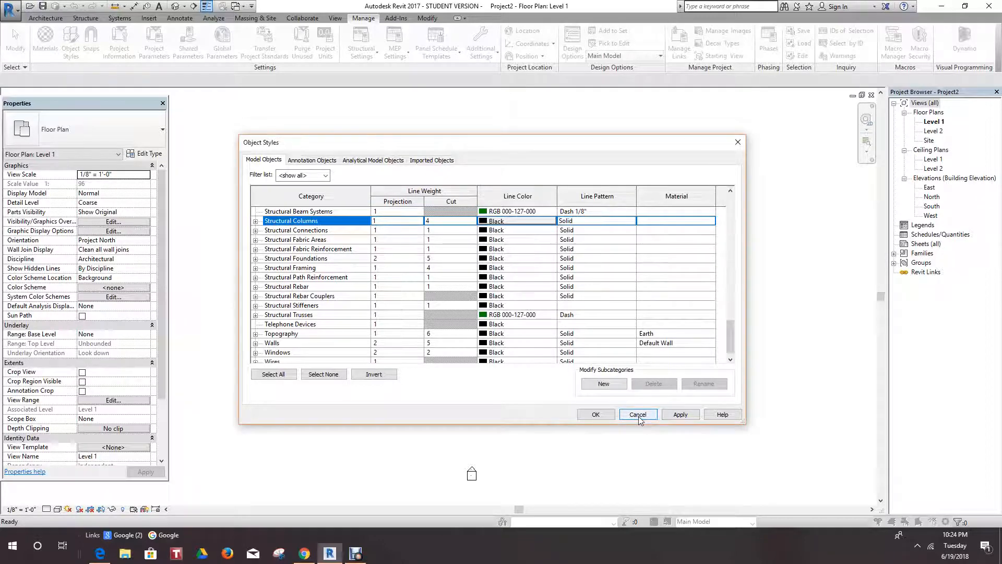
# - Check the materials available for the Structural Columns category without assigning one, and apply the object style changes
pyautogui.click(711, 222)
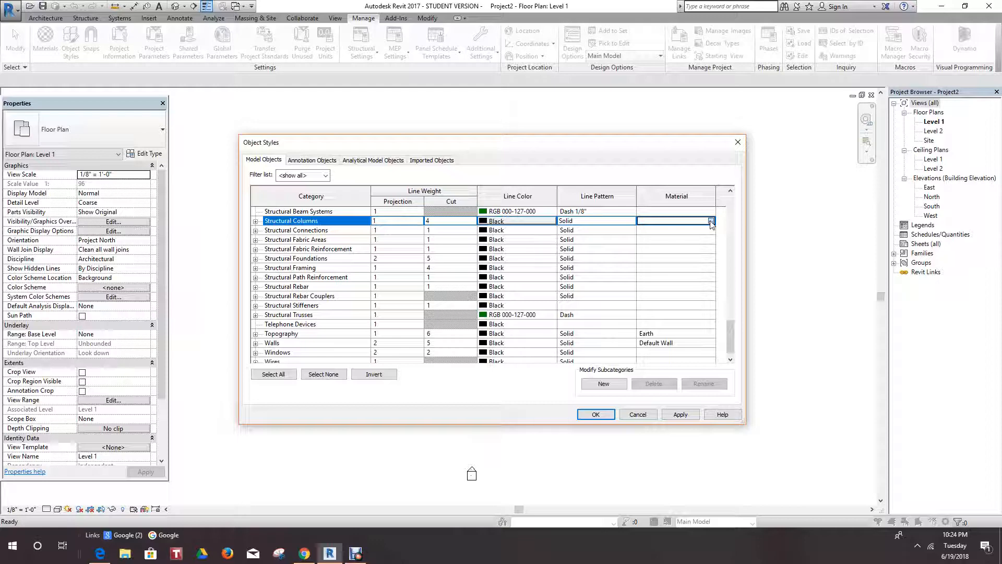
pyautogui.click(711, 221)
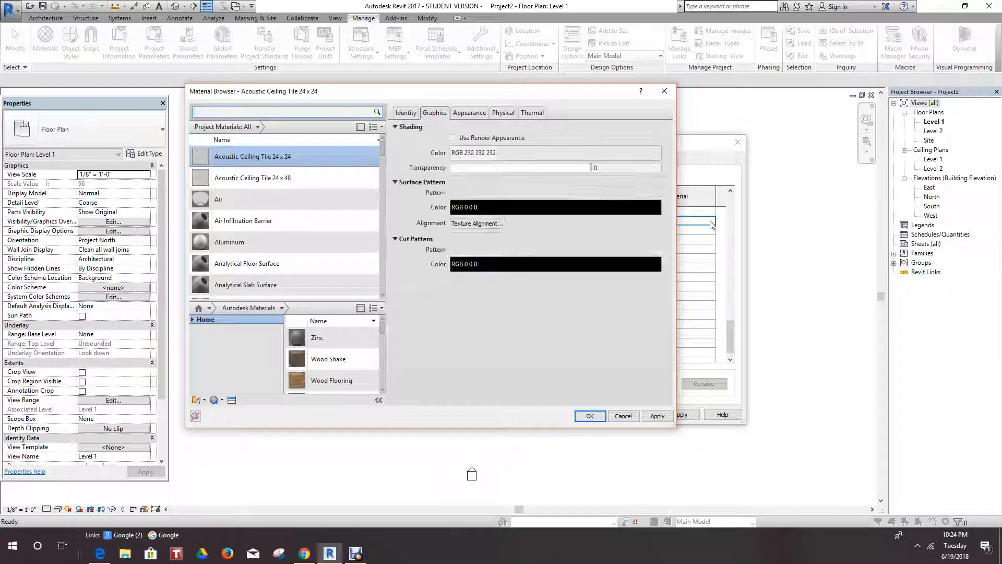
pyautogui.click(665, 92)
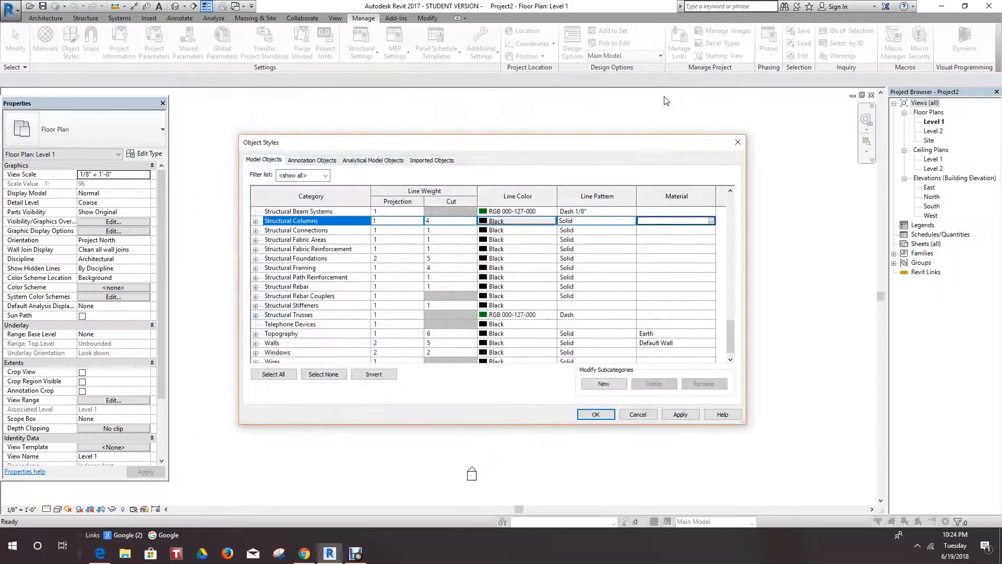
pyautogui.click(681, 415)
# - Examine the projection line weights, line colors and line patterns of the annotation object categories
pyautogui.click(323, 162)
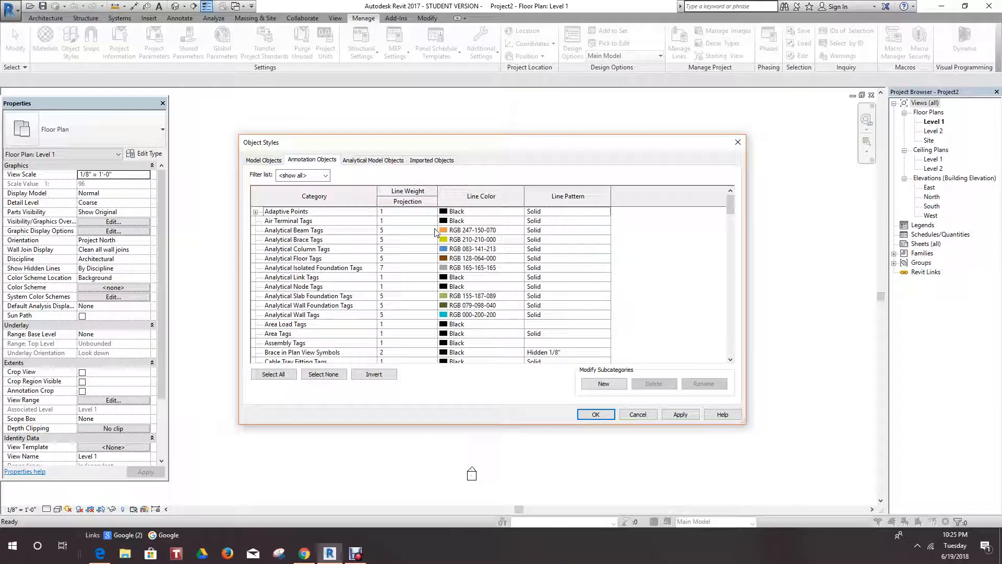
pyautogui.scroll(-3, 318, 271)
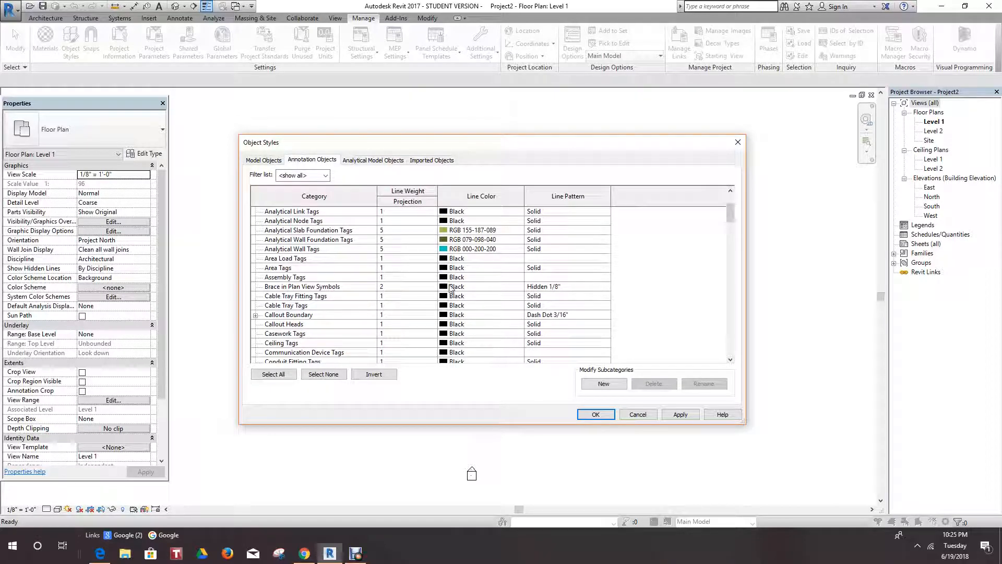
pyautogui.scroll(-2, 503, 274)
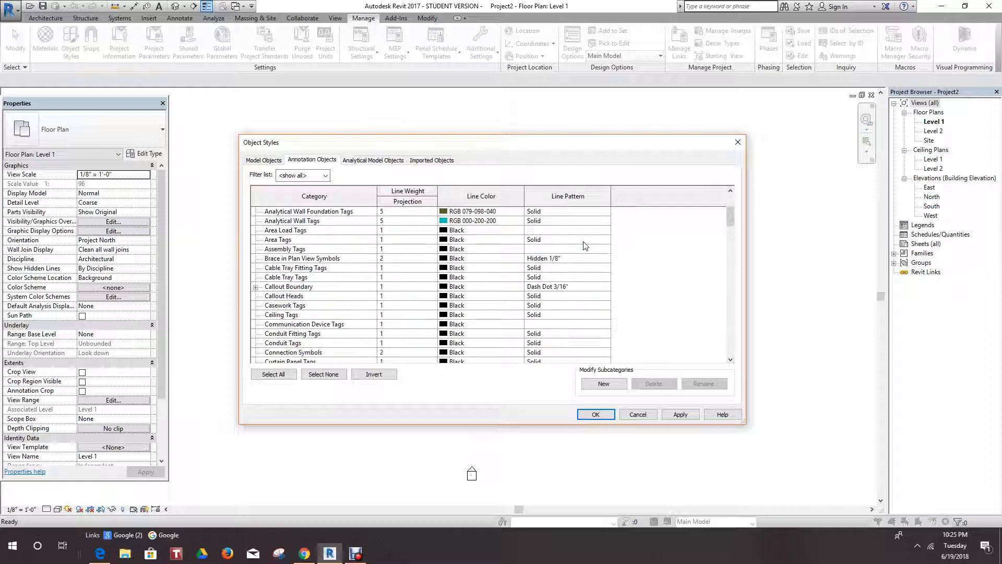
pyautogui.scroll(-4, 575, 262)
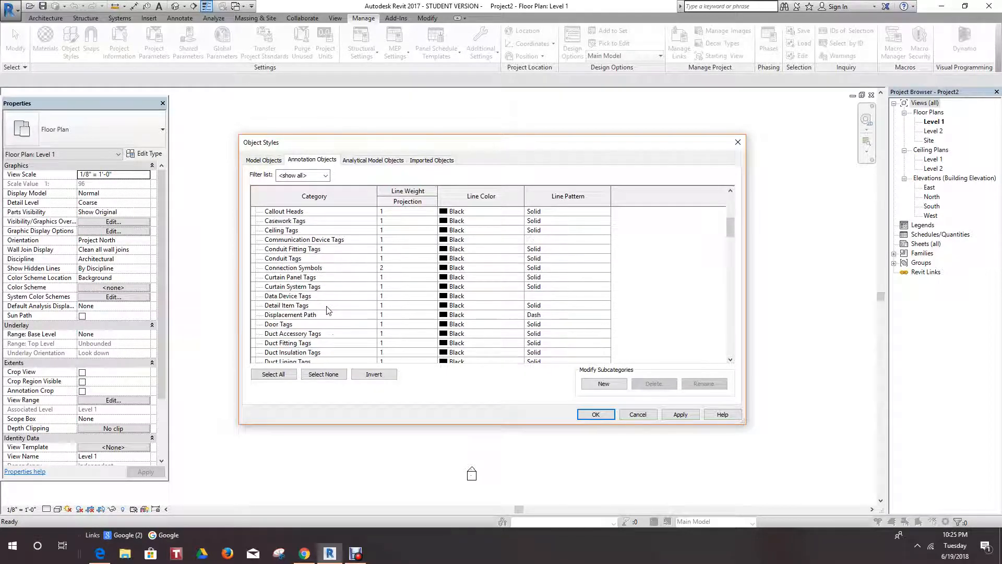
pyautogui.scroll(-10, 304, 291)
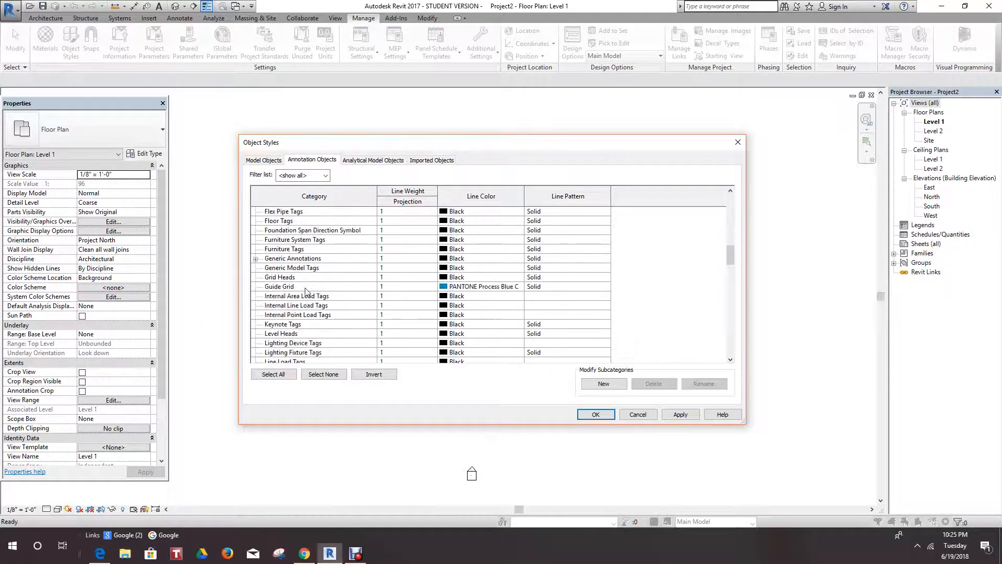
pyautogui.scroll(-5, 308, 291)
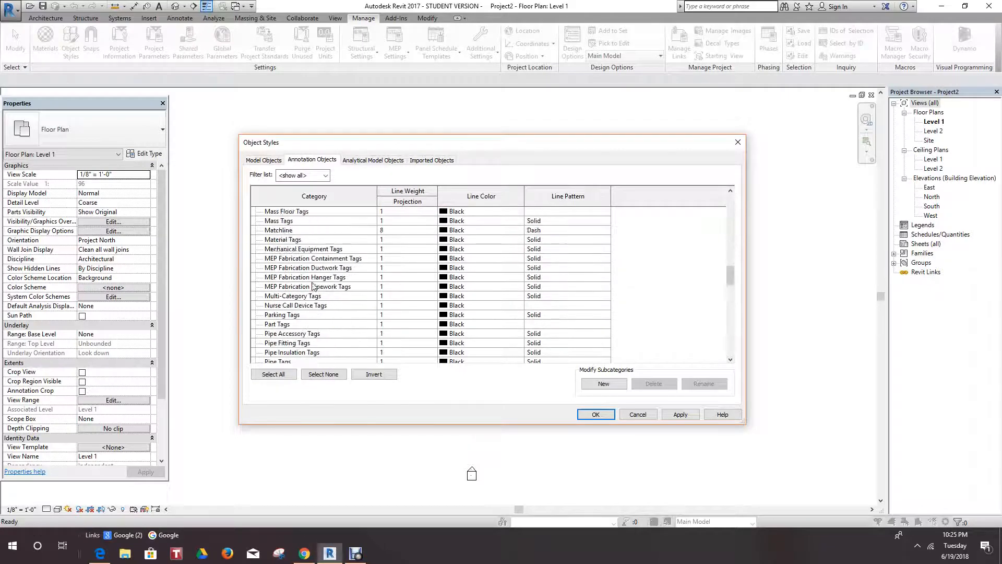
# - Examine the styles of the analytical model object categories and of Imports in Families among the imported objects
pyautogui.click(377, 160)
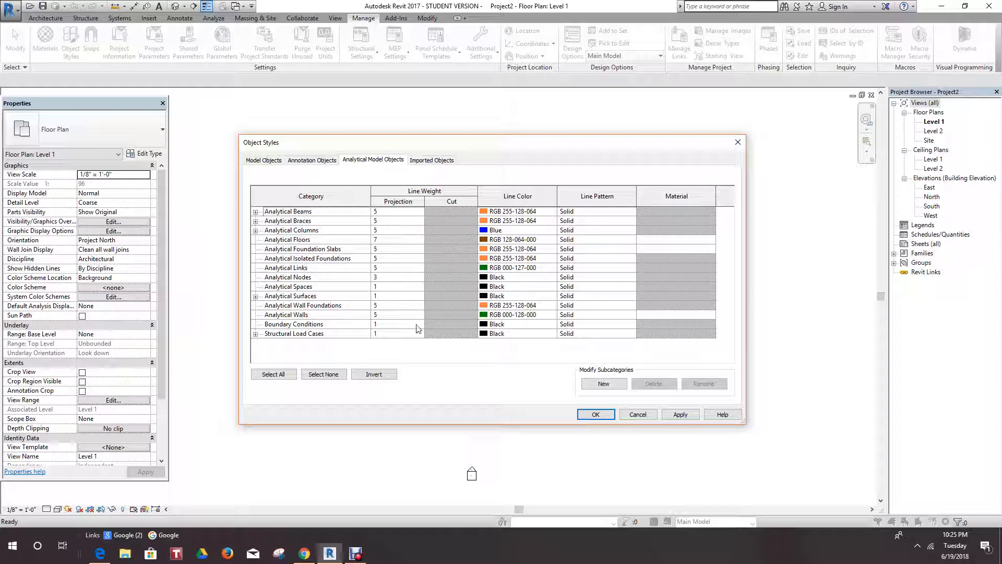
pyautogui.click(439, 162)
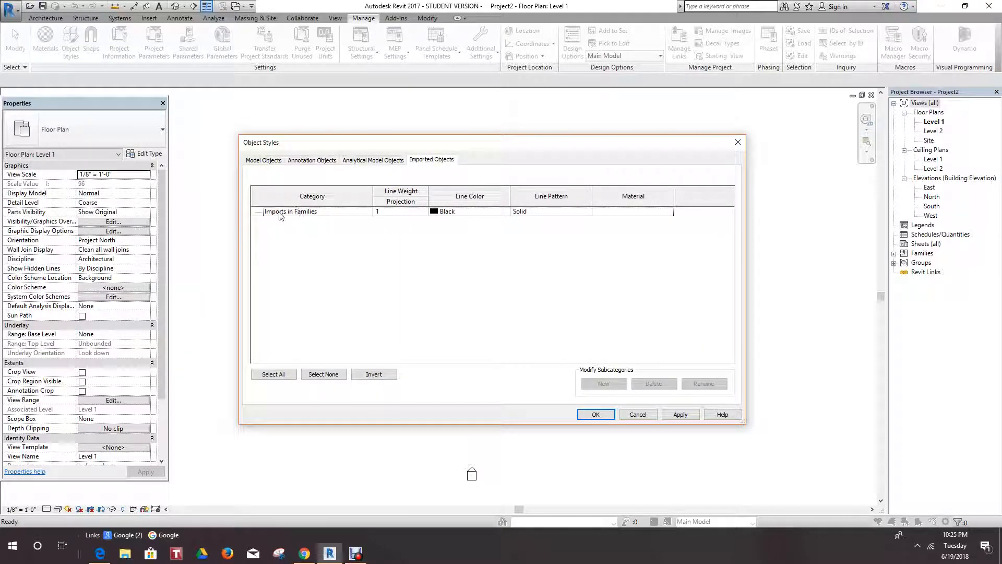
pyautogui.click(364, 216)
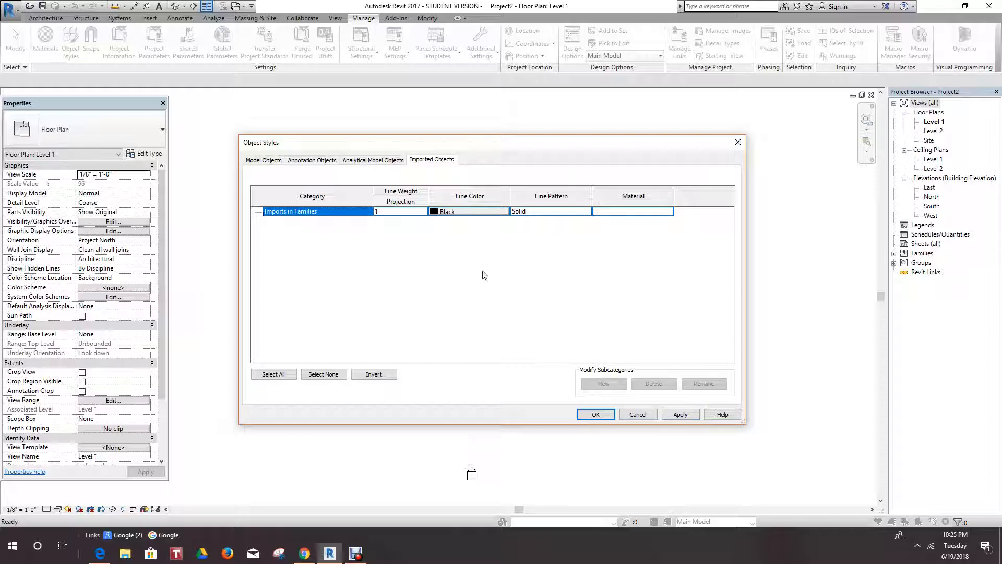
# - Look over the model, annotation, analytical and imported object styles once more and close Object Styles without further changes
pyautogui.click(270, 161)
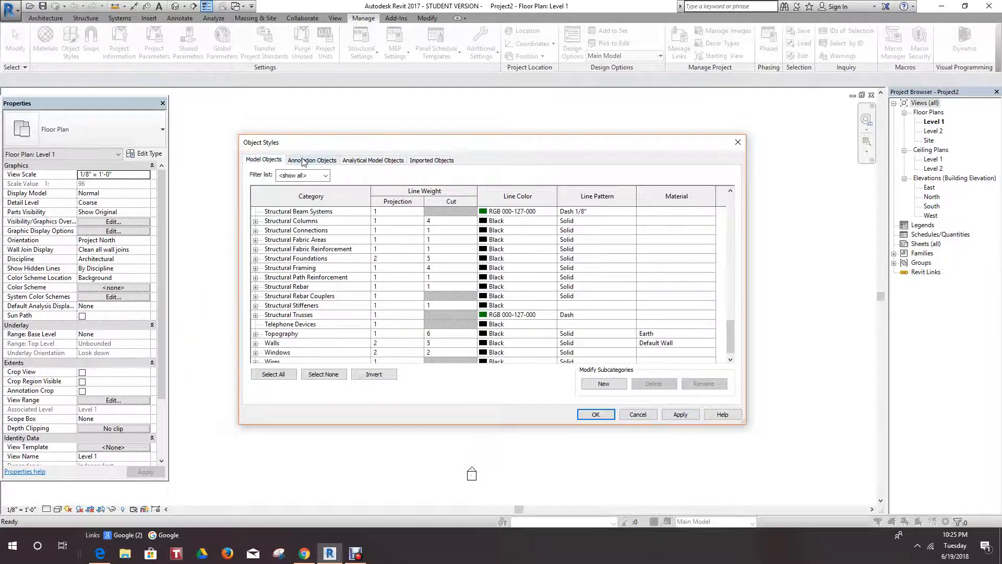
pyautogui.click(304, 161)
pyautogui.click(364, 162)
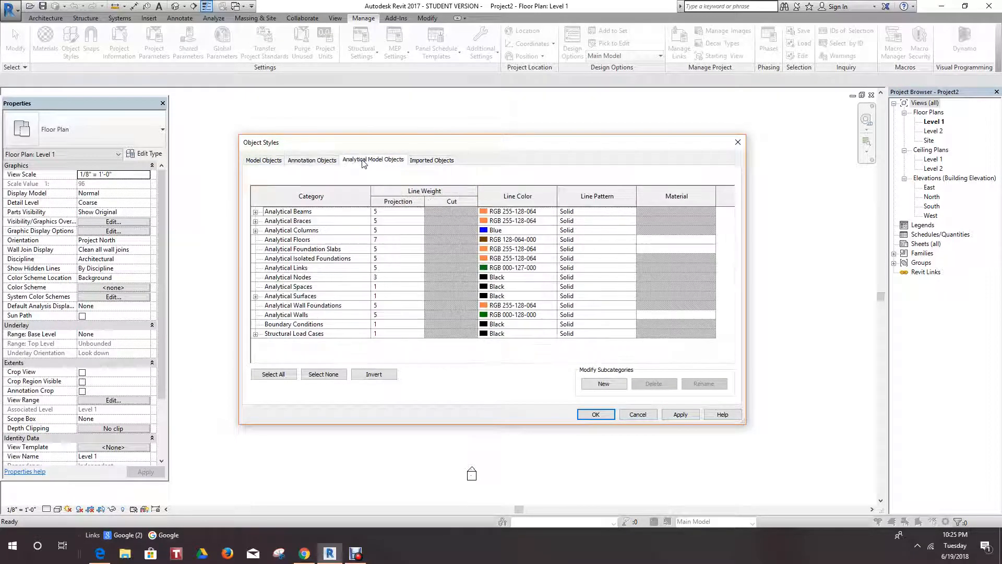
pyautogui.click(426, 160)
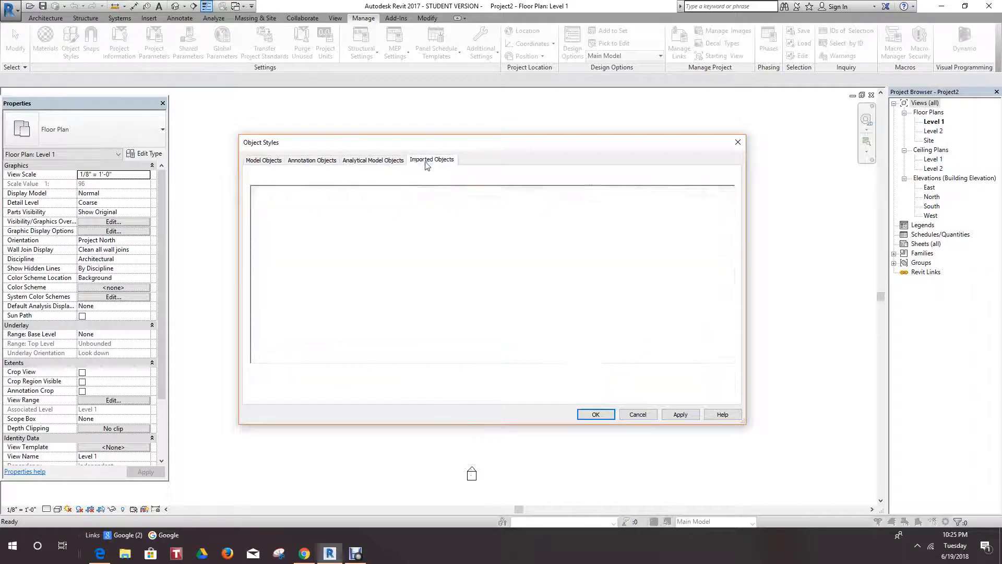
pyautogui.click(315, 161)
pyautogui.click(264, 161)
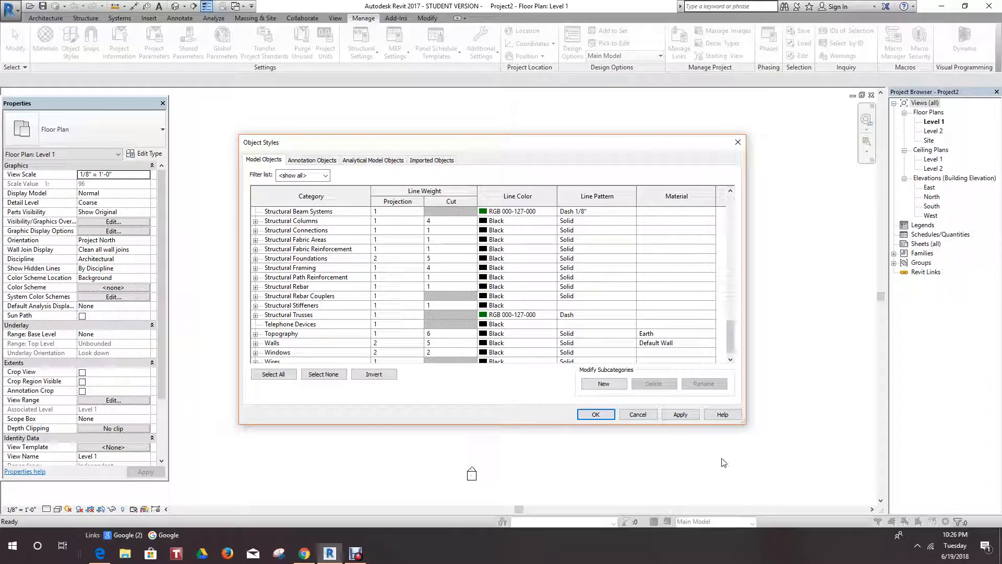
pyautogui.click(639, 416)
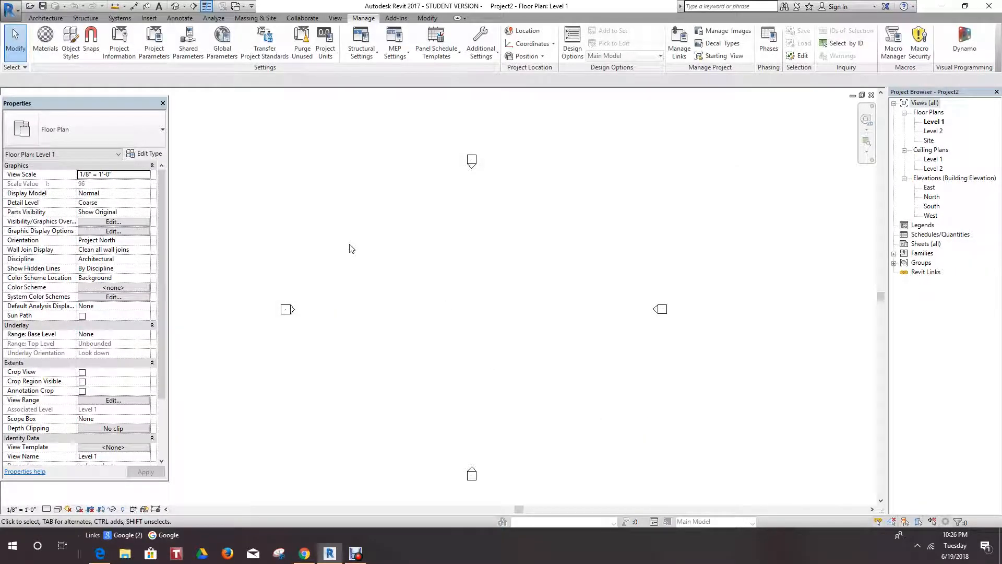
# - Open the Visibility/Graphic Overrides for the Level 1 floor plan and widen the dialog so its columns are easier to read
pyautogui.scroll(1, 352, 250)
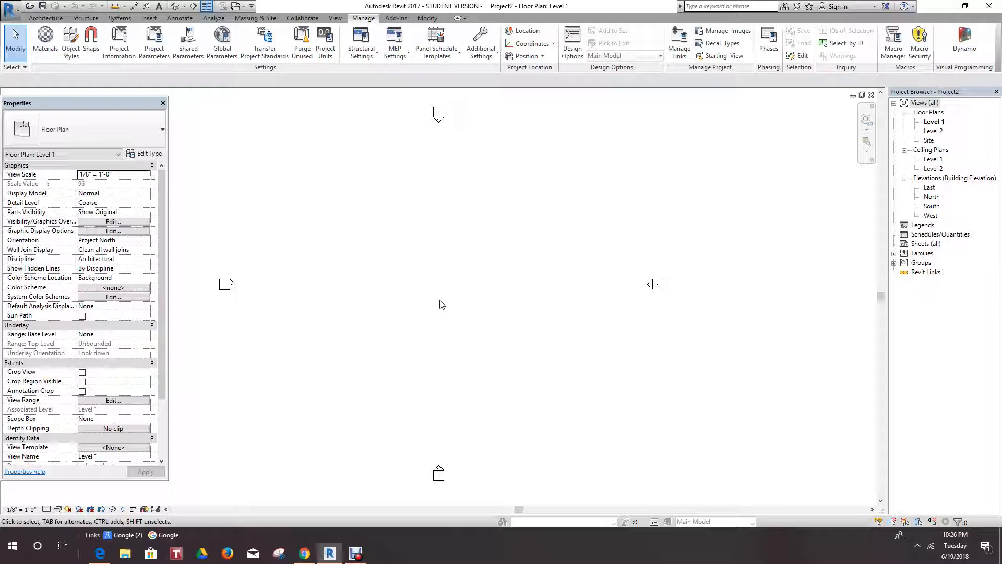
pyautogui.press('v')
pyautogui.press('v')
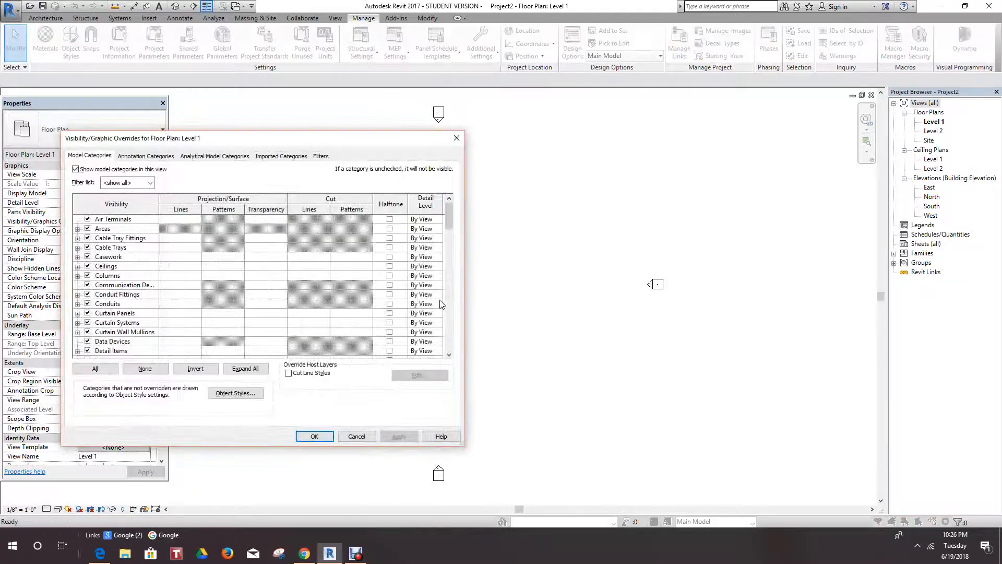
pyautogui.moveTo(360, 147); pyautogui.dragTo(459, 126)
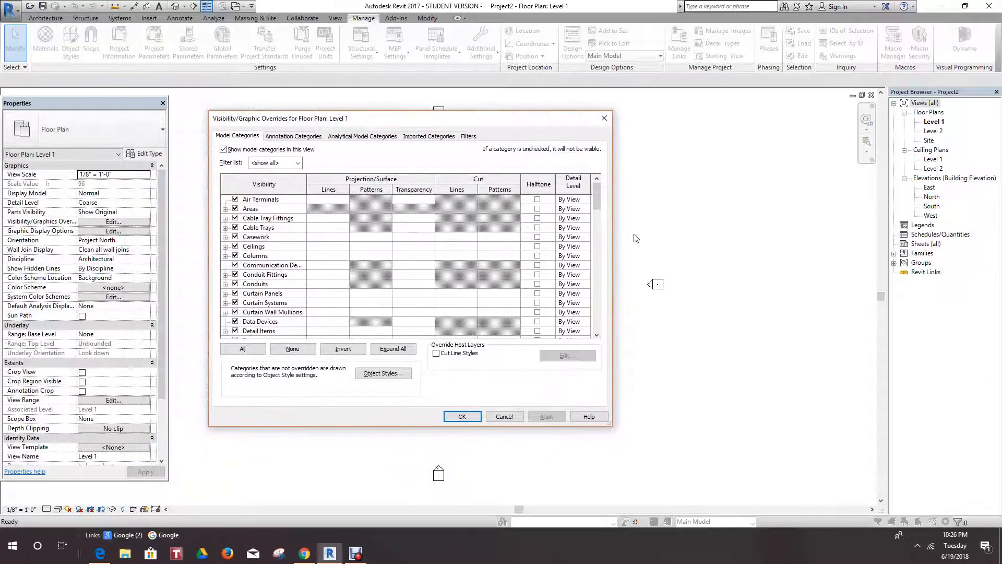
pyautogui.moveTo(616, 244); pyautogui.dragTo(777, 245)
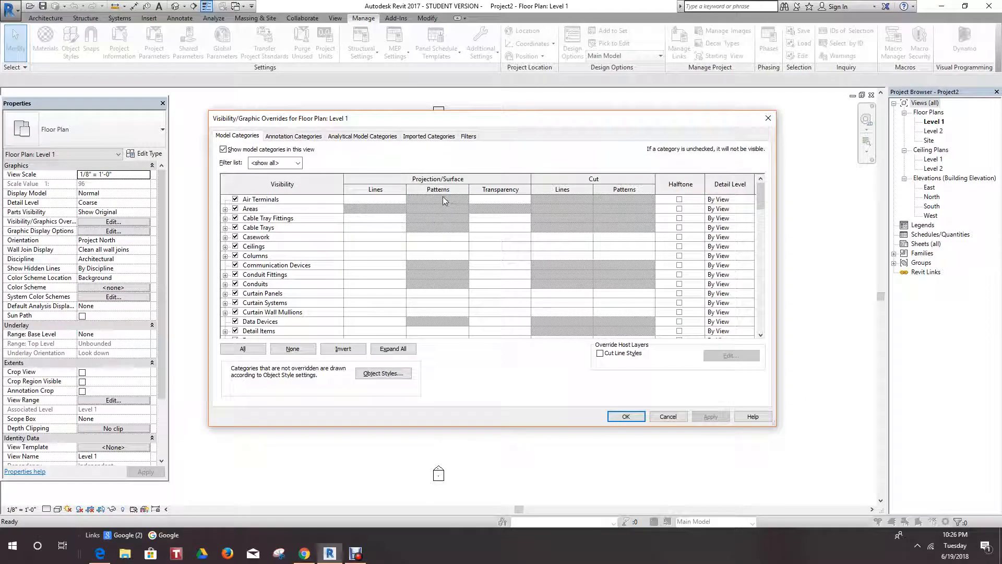
# - Examine the annotation and model category overrides of the Level 1 view, including the discipline choices in the model category filter list
pyautogui.click(278, 138)
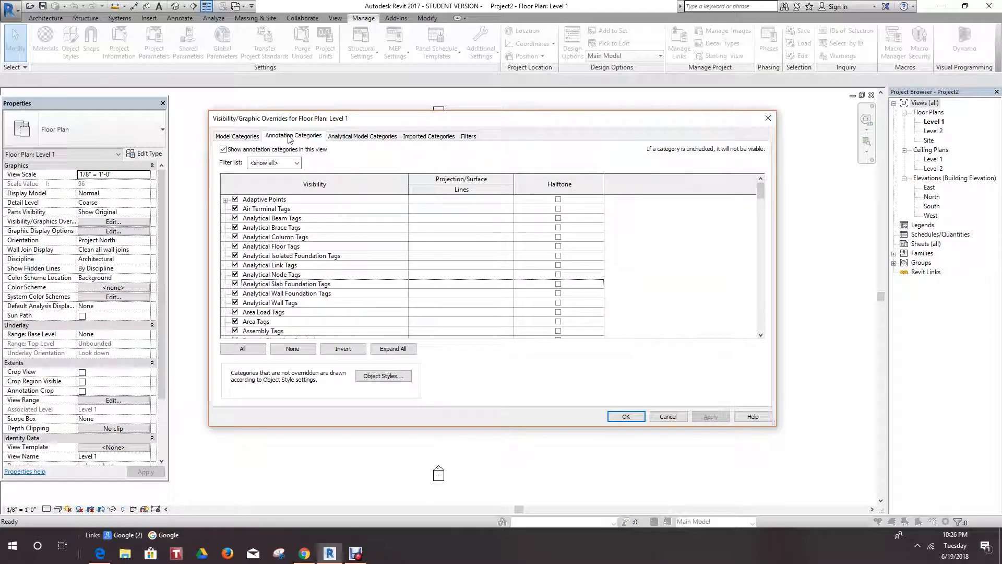
pyautogui.click(240, 138)
pyautogui.click(298, 163)
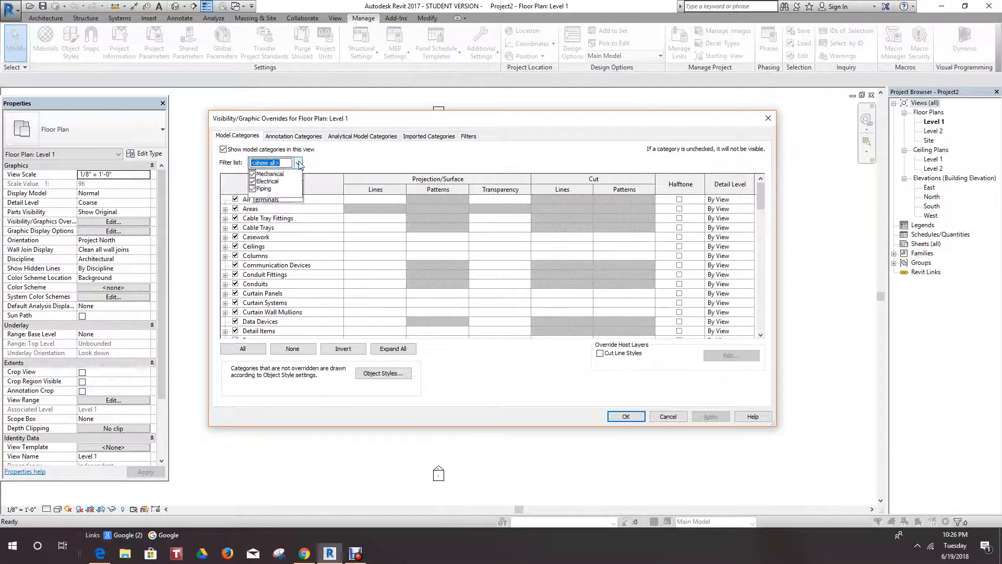
pyautogui.click(299, 163)
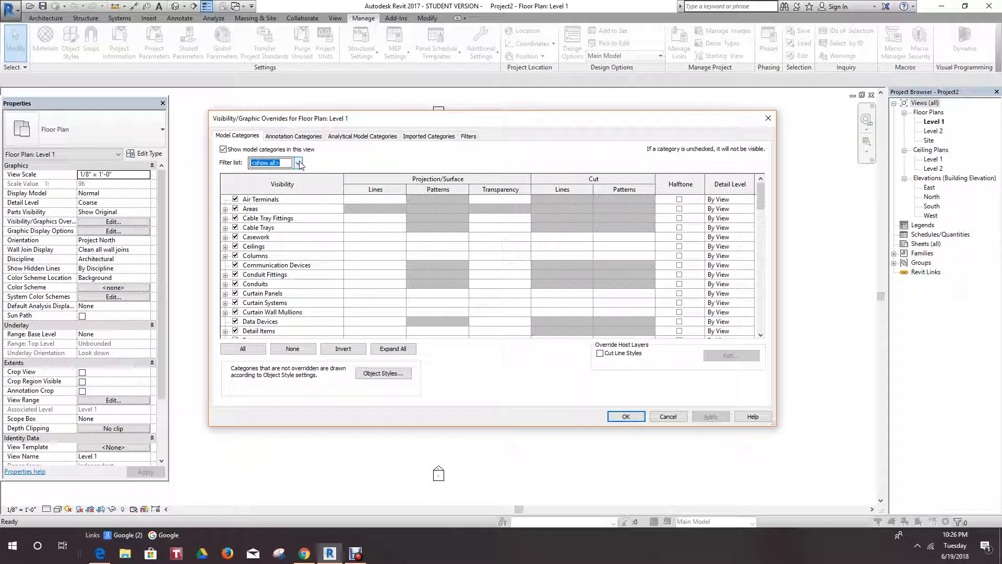
pyautogui.click(303, 136)
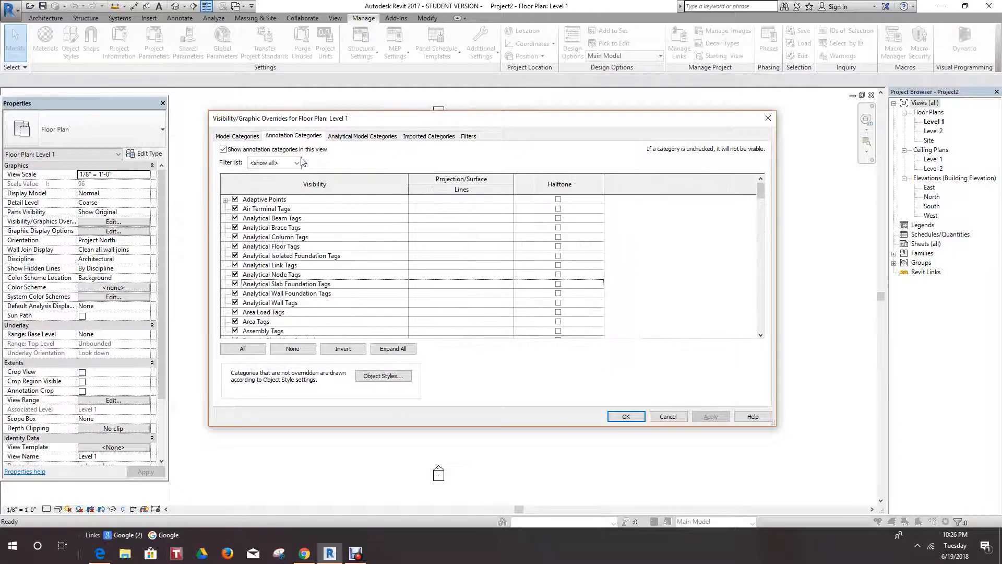
pyautogui.scroll(-3, 291, 232)
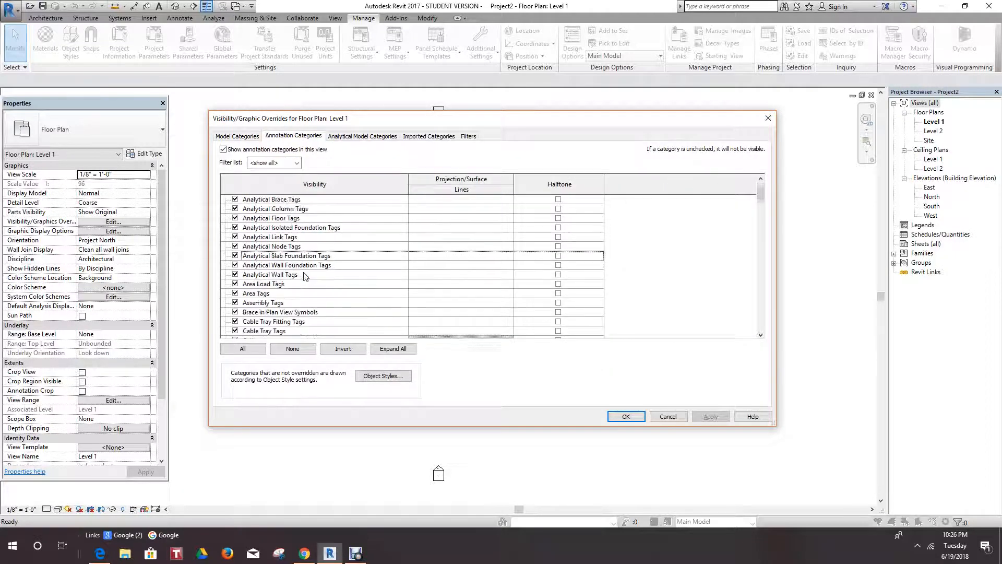
# - Look through the analytical model category, imported category and filter overrides of the Level 1 view
pyautogui.click(369, 139)
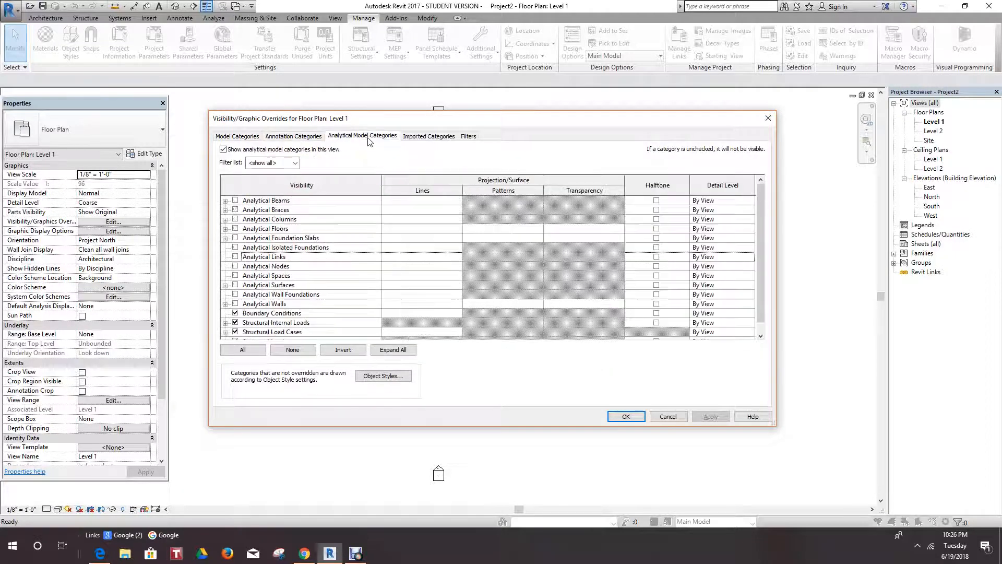
pyautogui.click(431, 139)
pyautogui.click(471, 140)
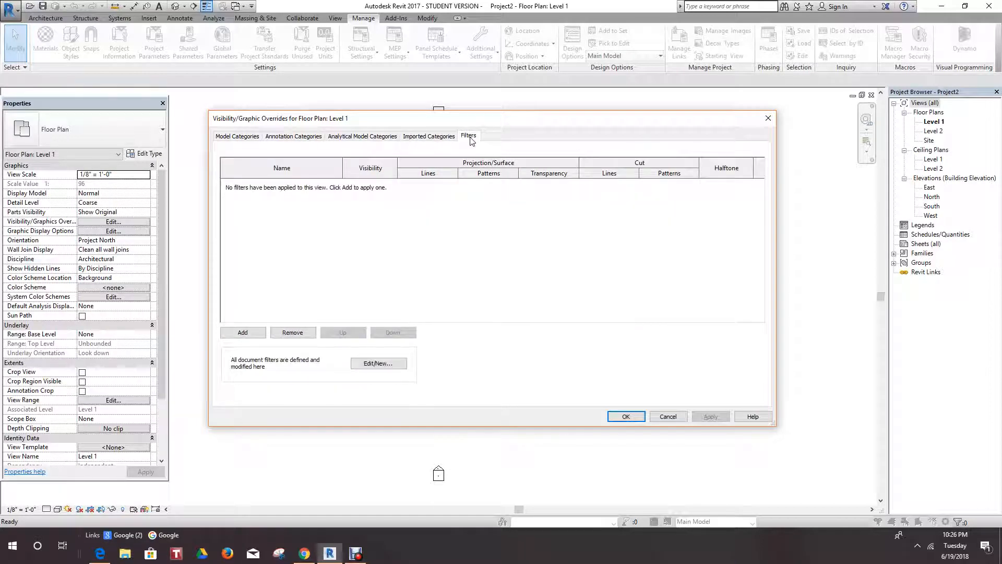
pyautogui.click(426, 139)
pyautogui.click(363, 136)
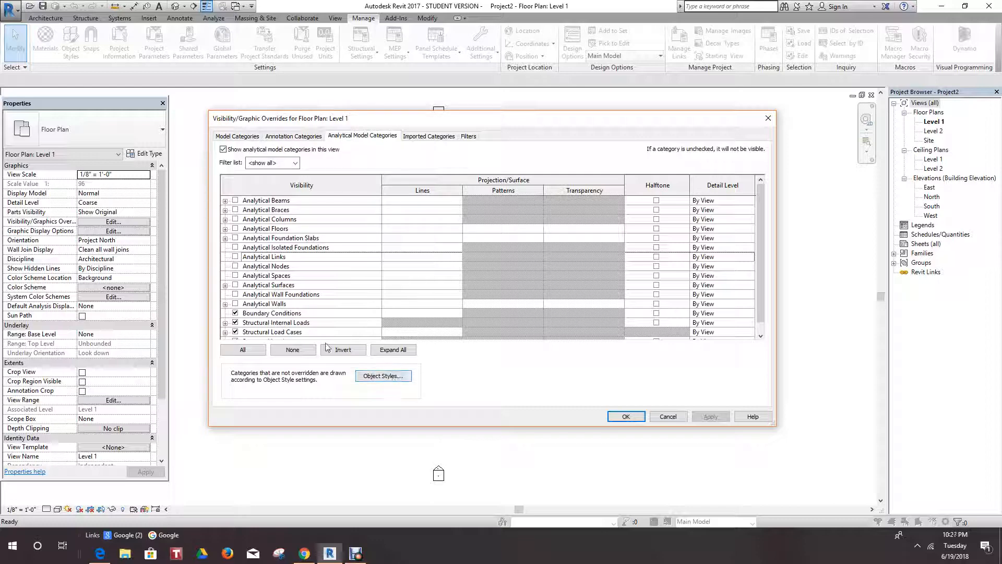
# - Open Object Styles from the visibility overrides, compare the analytical model styles with the view's overrides, and close Object Styles without changes
pyautogui.click(395, 379)
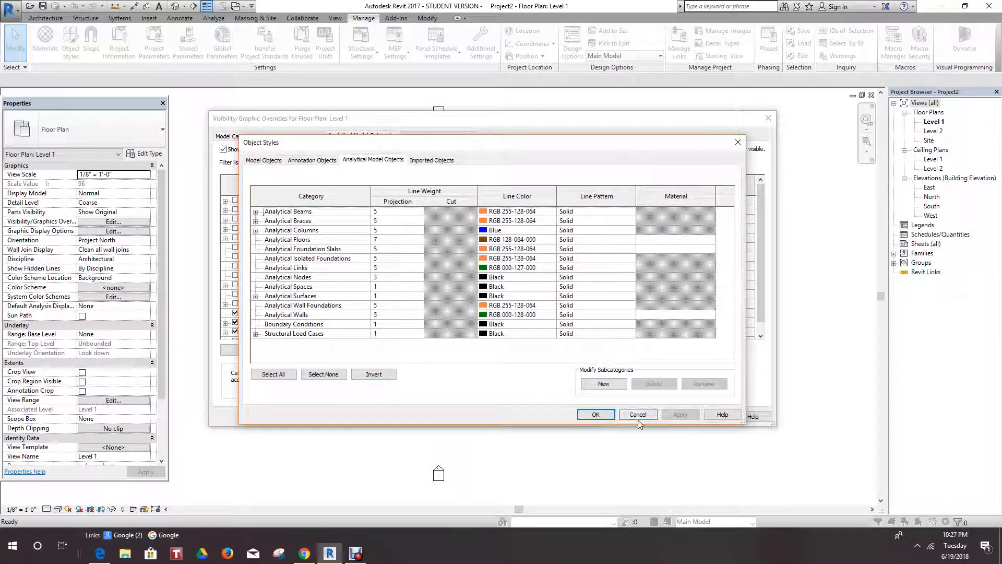
pyautogui.moveTo(530, 146); pyautogui.dragTo(554, 206)
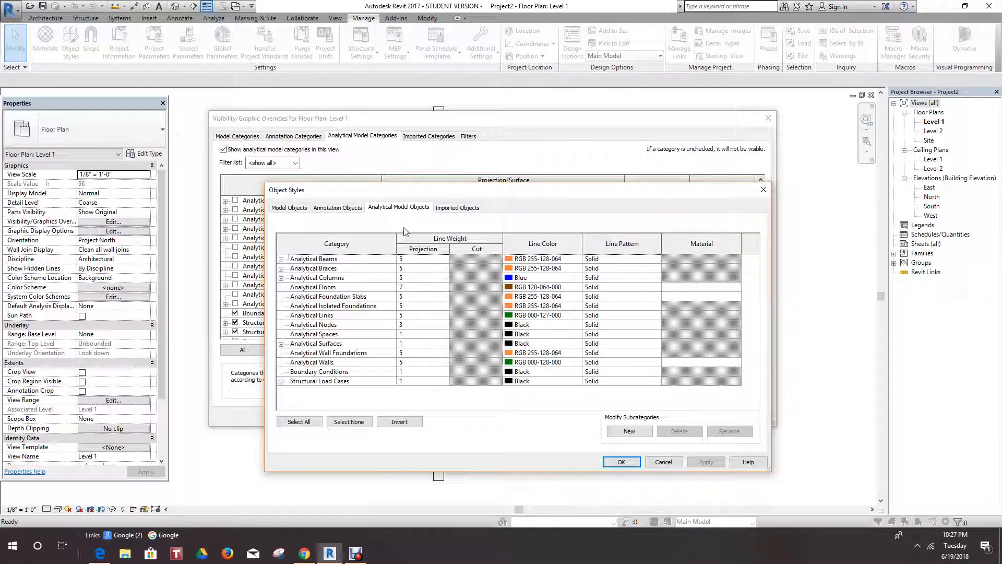
pyautogui.click(664, 464)
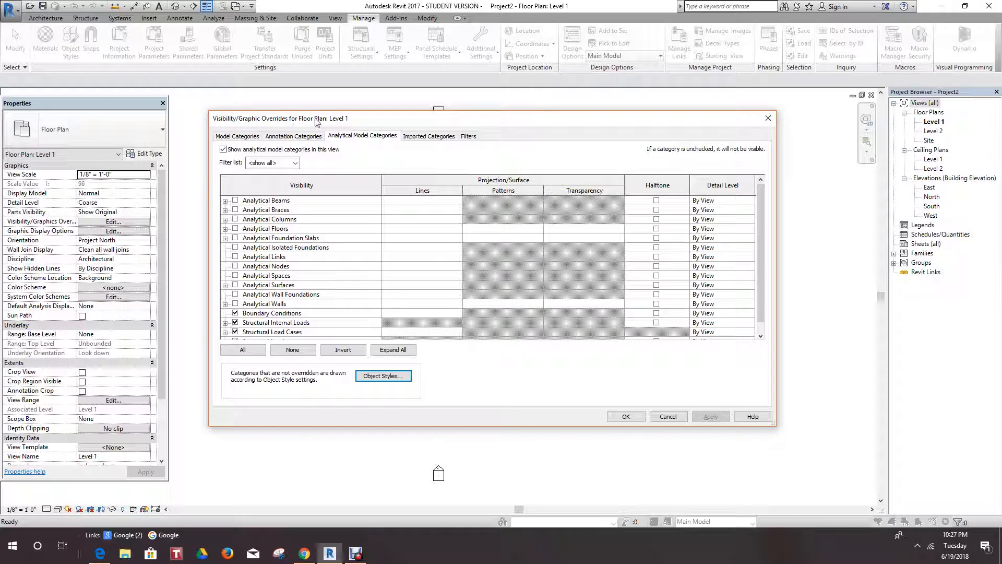
pyautogui.moveTo(316, 122)
pyautogui.mouseDown()
pyautogui.moveTo(353, 135)
pyautogui.moveTo(331, 127)
pyautogui.mouseUp()
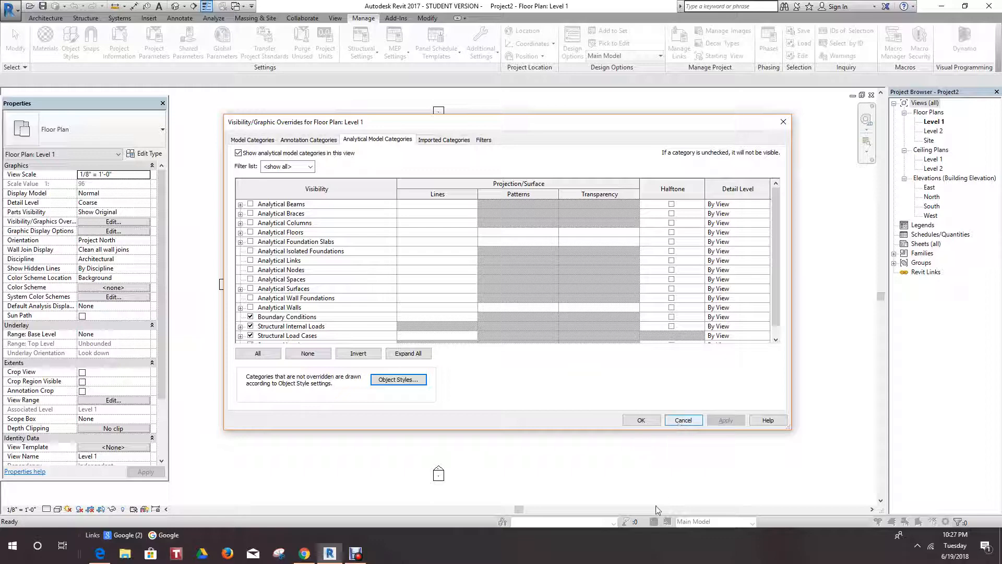
pyautogui.click(355, 554)
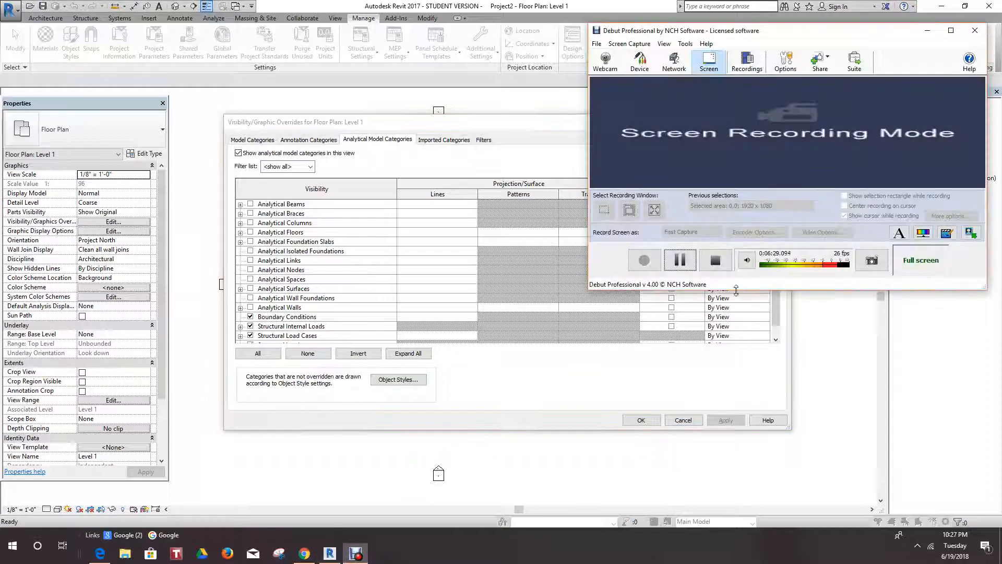